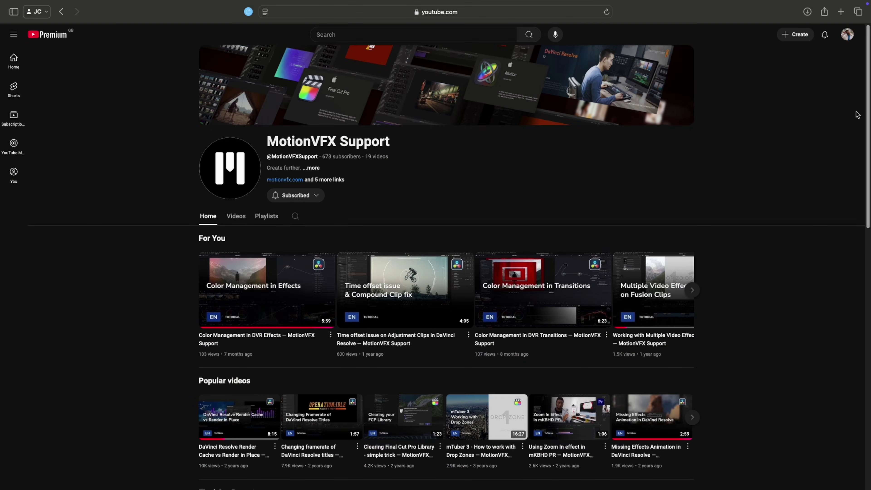
{"action": "left_click_drag", "start_coordinate": [860, 117], "coordinate": [859, 263]}
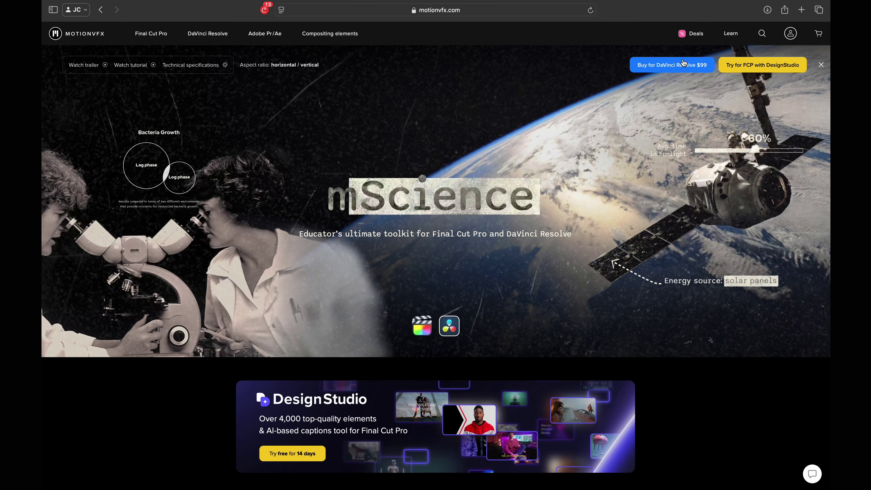
- Buy mScience for DaVinci Resolve and allow the website to open the mInstaller app
{"action": "left_click", "coordinate": [671, 65]}
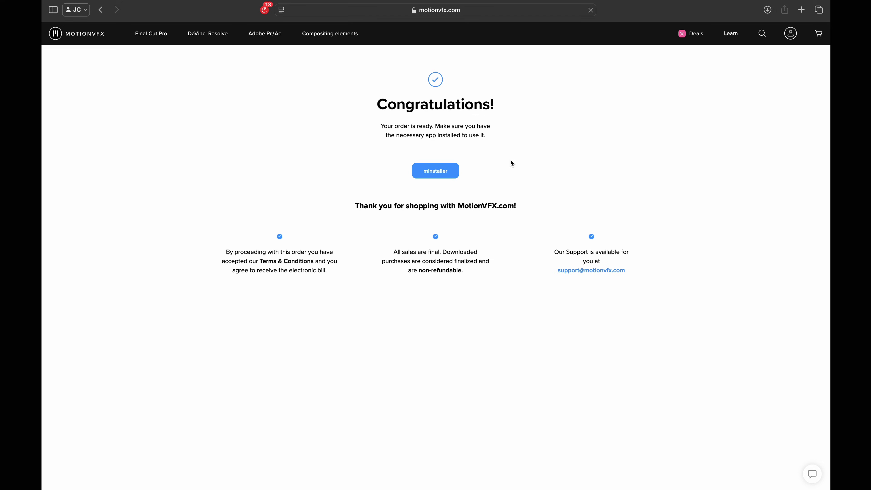
{"action": "left_click", "coordinate": [450, 170]}
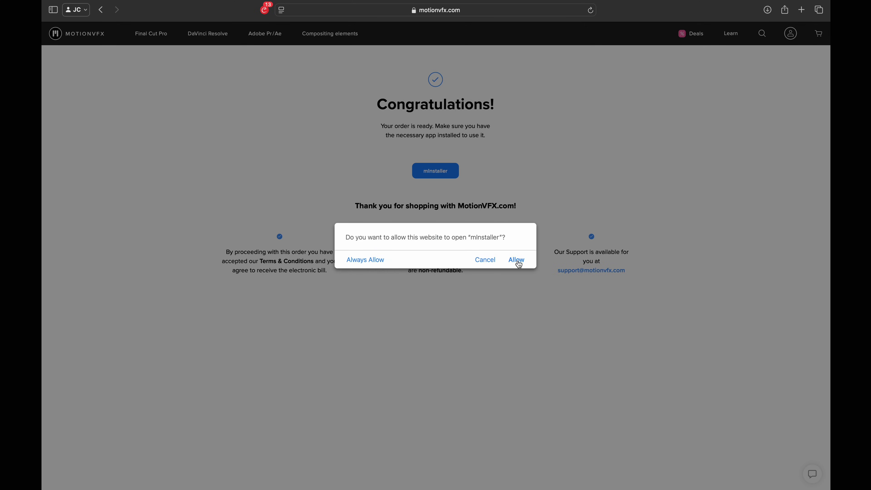
{"action": "left_click", "coordinate": [519, 262]}
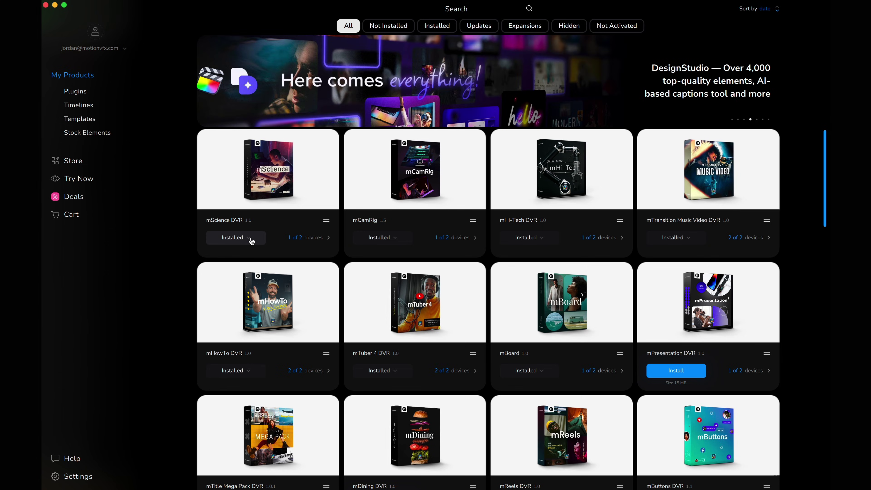
- Look through mScience DVR's reinstall, tutorial and support options in mInstaller, and open the general Help section
{"action": "left_click", "coordinate": [251, 240]}
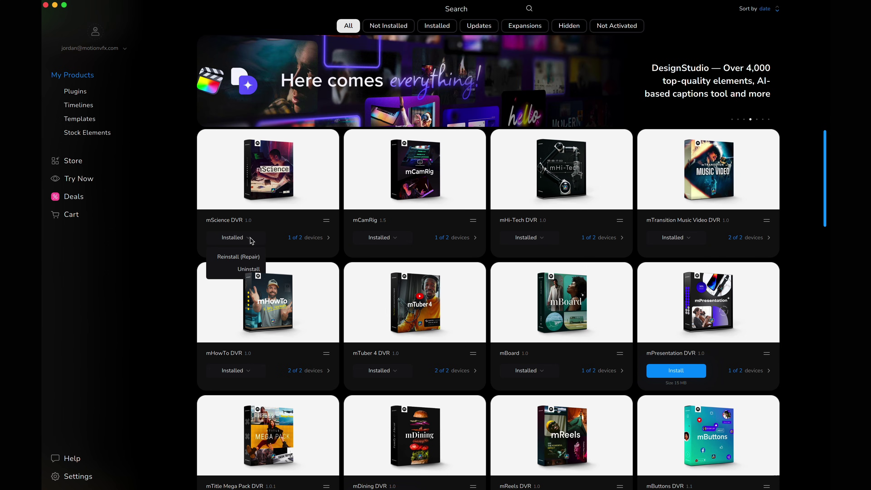
{"action": "left_click", "coordinate": [254, 257]}
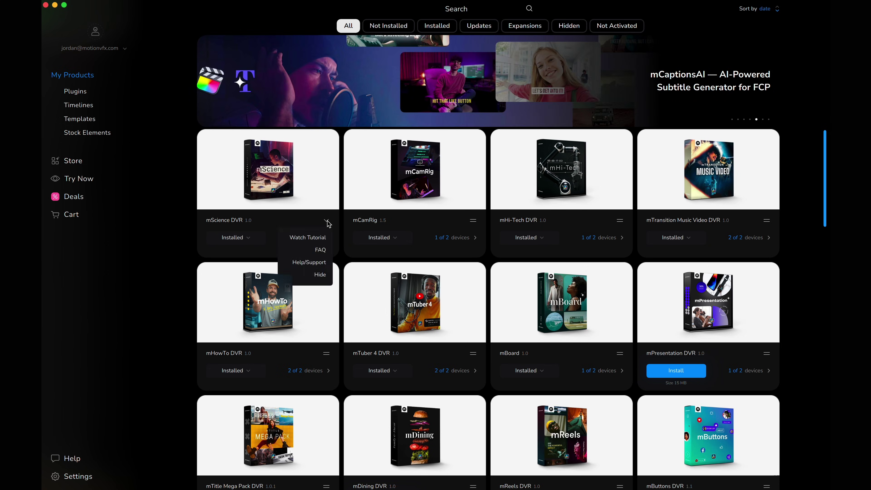
{"action": "left_click", "coordinate": [318, 237]}
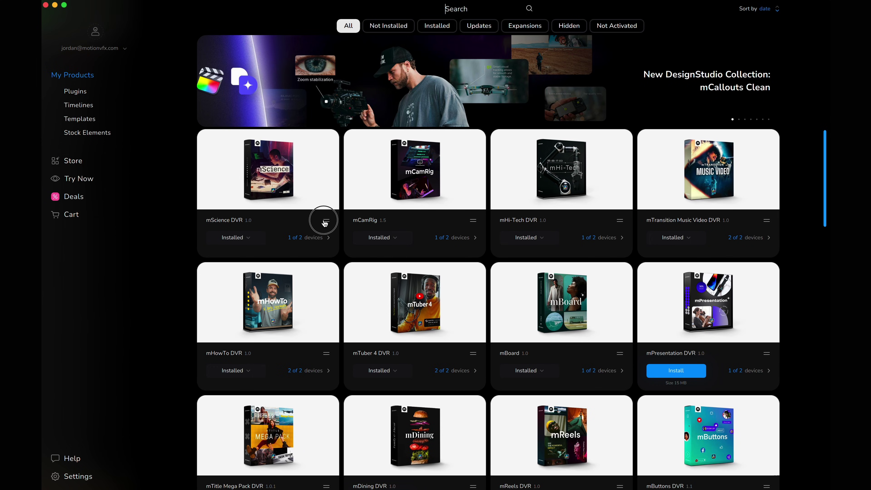
{"action": "left_click", "coordinate": [325, 222]}
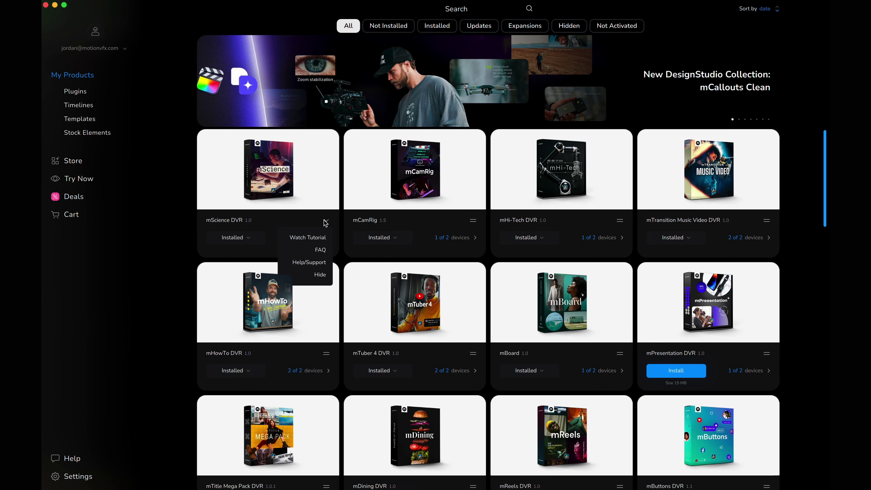
{"action": "left_click", "coordinate": [309, 262]}
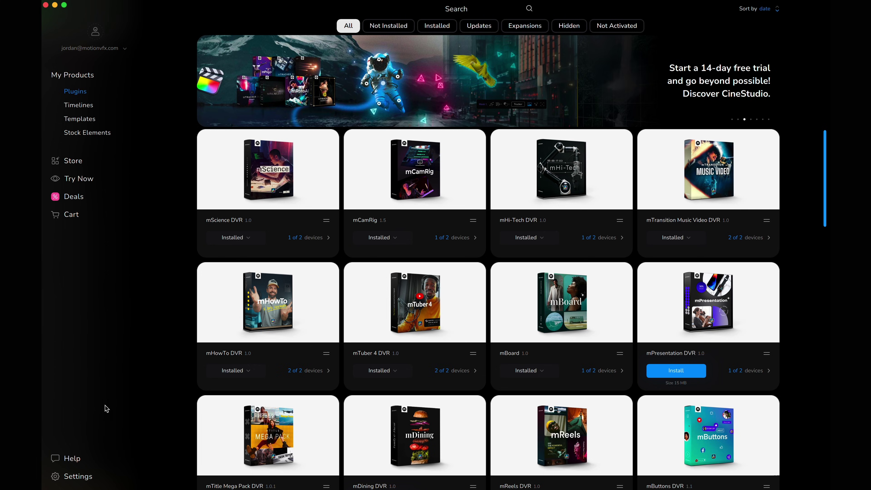
{"action": "left_click", "coordinate": [73, 459]}
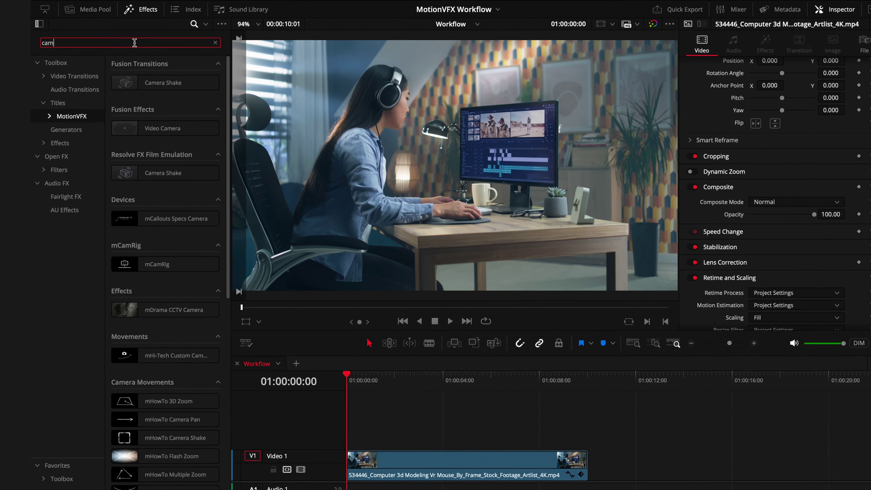
- In DaVinci Resolve, search the effects for "camera move", apply mHowTo 3D Zoom to the clip on Video 1 and play it back
{"action": "type", "text": "era move"}
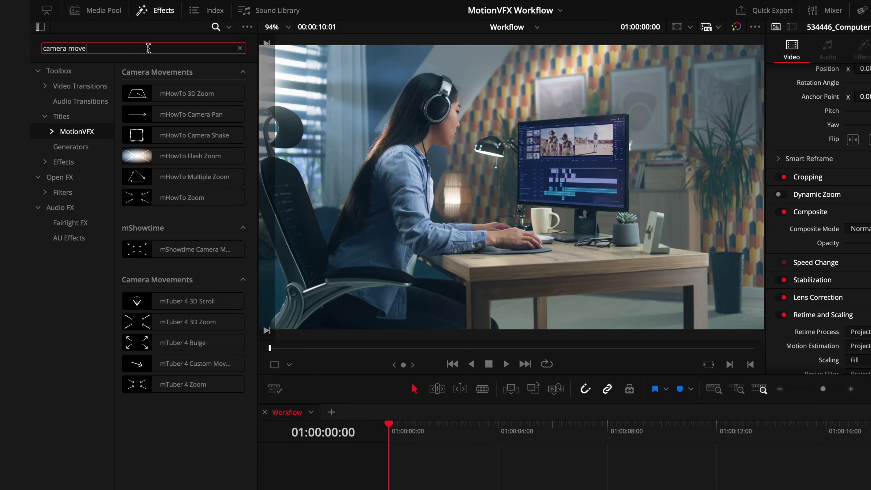
{"action": "left_click_drag", "start_coordinate": [166, 93], "coordinate": [355, 437]}
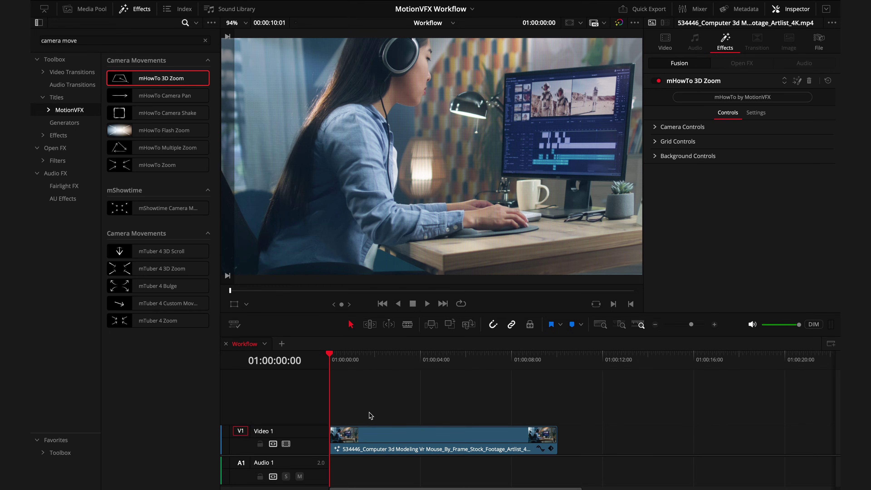
{"action": "key", "text": "space"}
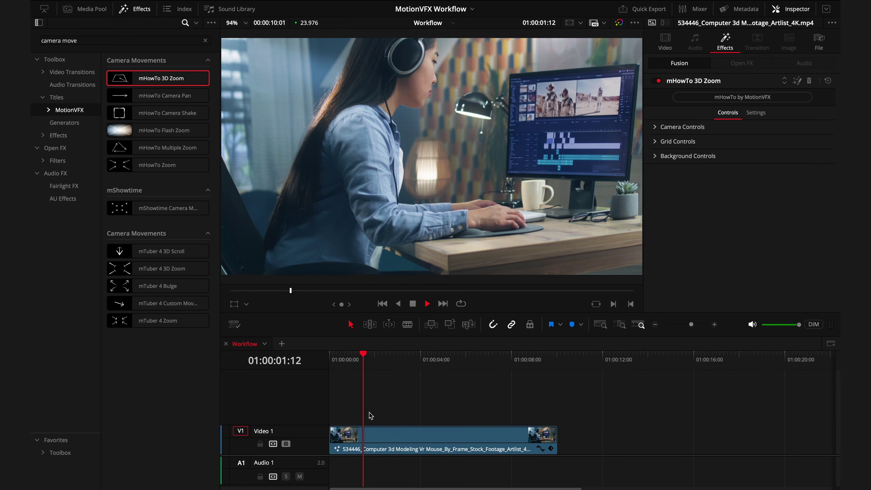
{"action": "key", "text": "space"}
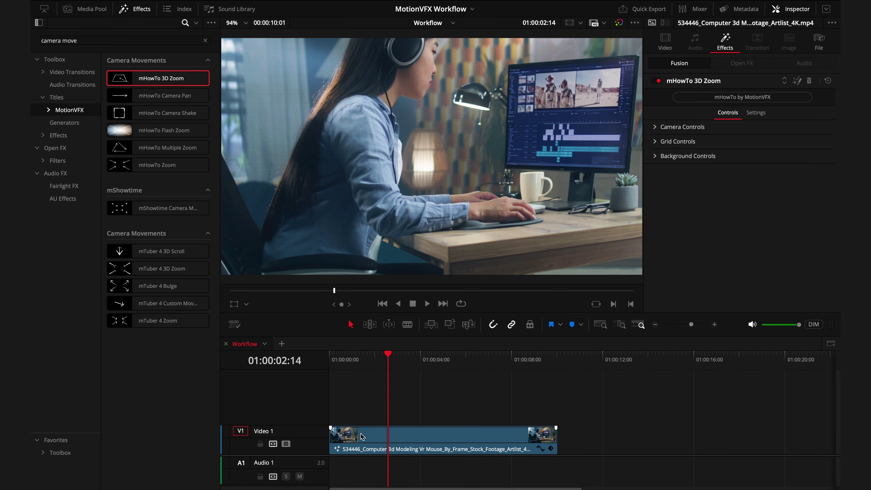
- Reposition the clip on Video 1 to start at about 01:00:00:22, playing back the zoom along the way
{"action": "mouse_move", "coordinate": [362, 437]}
{"action": "left_mouse_down"}
{"action": "mouse_move", "coordinate": [450, 436]}
{"action": "mouse_move", "coordinate": [351, 437]}
{"action": "left_mouse_up"}
{"action": "left_click", "coordinate": [359, 358]}
{"action": "key", "text": "space"}
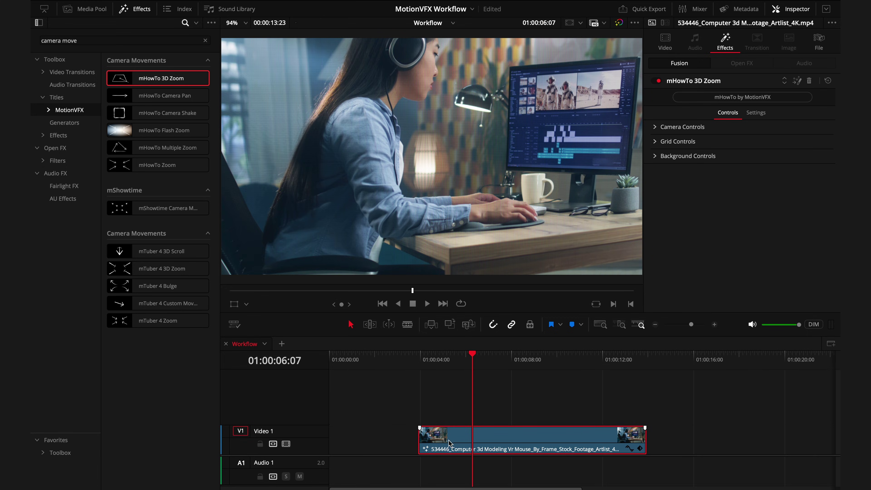
{"action": "left_click_drag", "start_coordinate": [449, 443], "coordinate": [396, 443]}
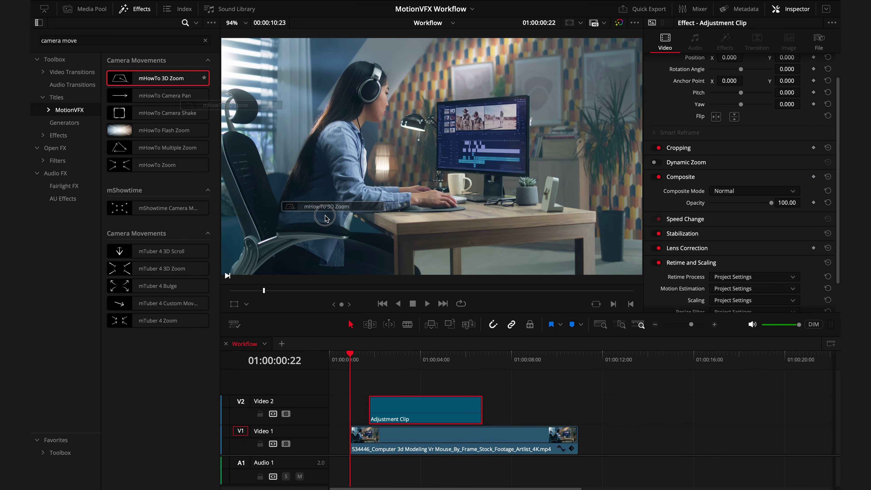
- Apply mHowTo 3D Zoom to the adjustment clip on Video 2 and play back the result
{"action": "left_click_drag", "start_coordinate": [162, 78], "coordinate": [390, 405]}
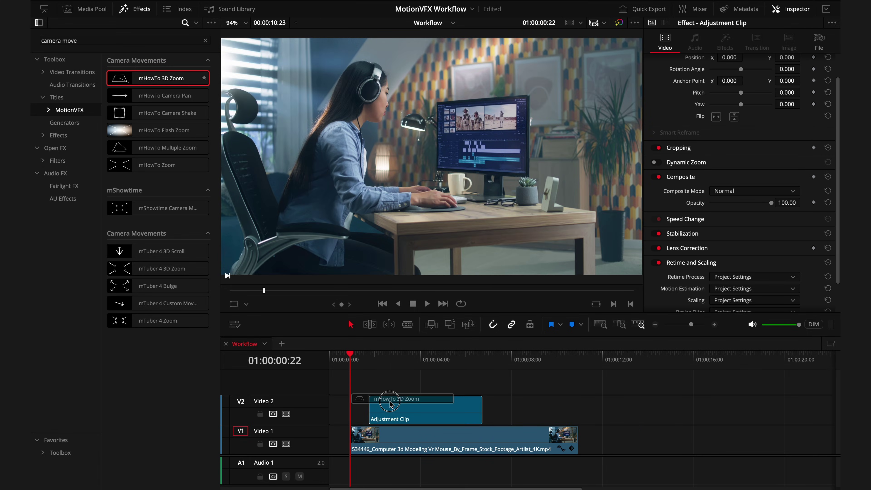
{"action": "key", "text": "space"}
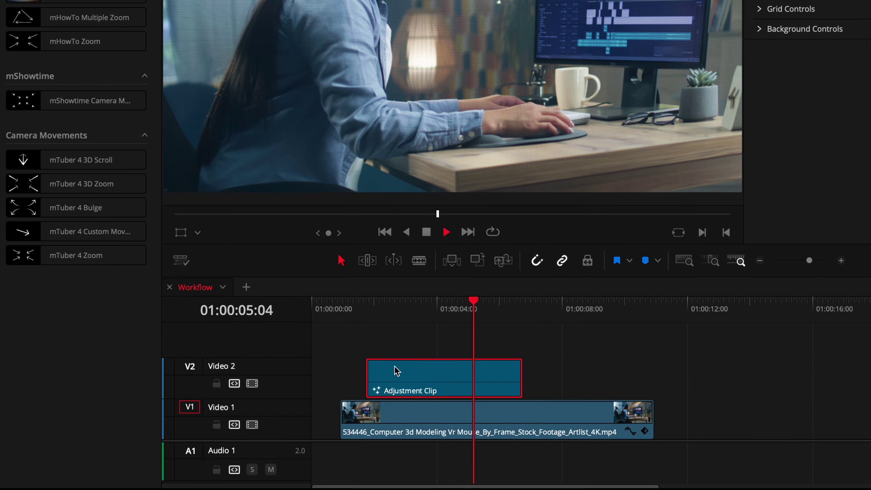
{"action": "key", "text": "space"}
- Extend the adjustment clip's start on Video 2 to align with the beginning of the footage below, and play back the zoom
{"action": "left_click_drag", "start_coordinate": [369, 368], "coordinate": [349, 370]}
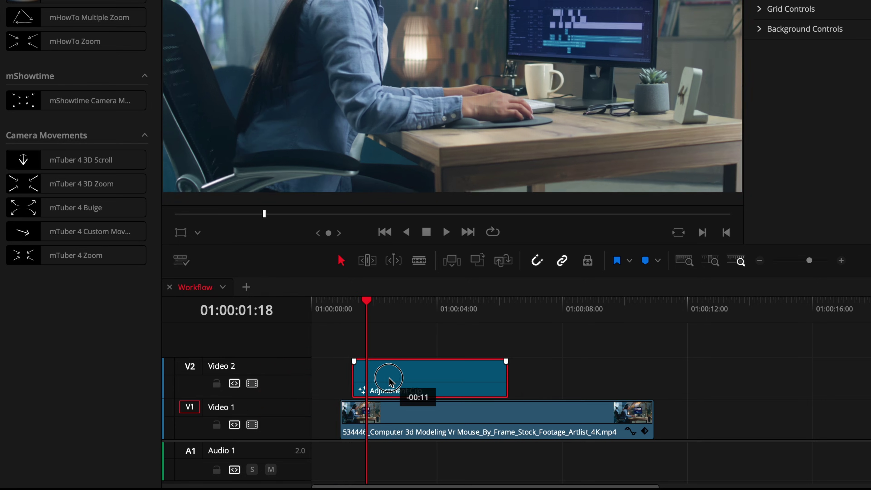
{"action": "left_click_drag", "start_coordinate": [394, 379], "coordinate": [385, 379]}
{"action": "left_click_drag", "start_coordinate": [489, 373], "coordinate": [570, 374]}
{"action": "left_click", "coordinate": [343, 318]}
{"action": "key", "text": "space"}
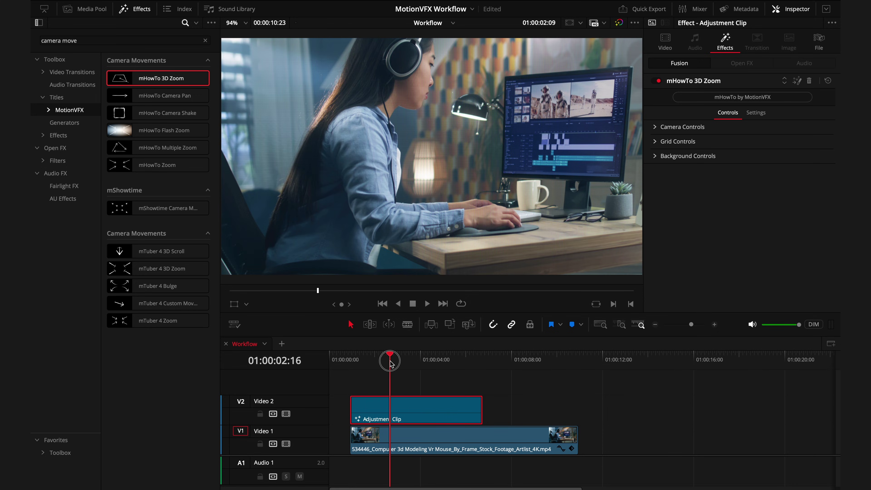
- Inspect the composition at frame 0 on the Fusion page, and return to the Edit page
{"action": "left_click_drag", "start_coordinate": [388, 363], "coordinate": [395, 364]}
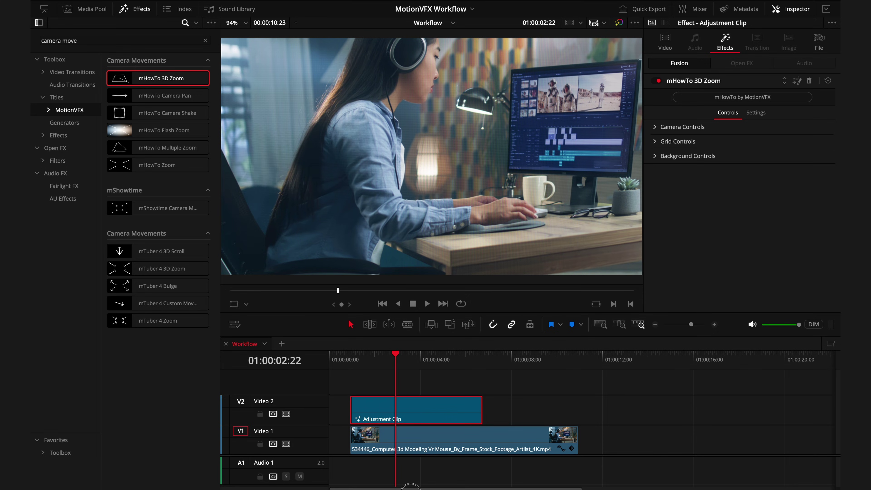
{"action": "key", "text": "shift+5"}
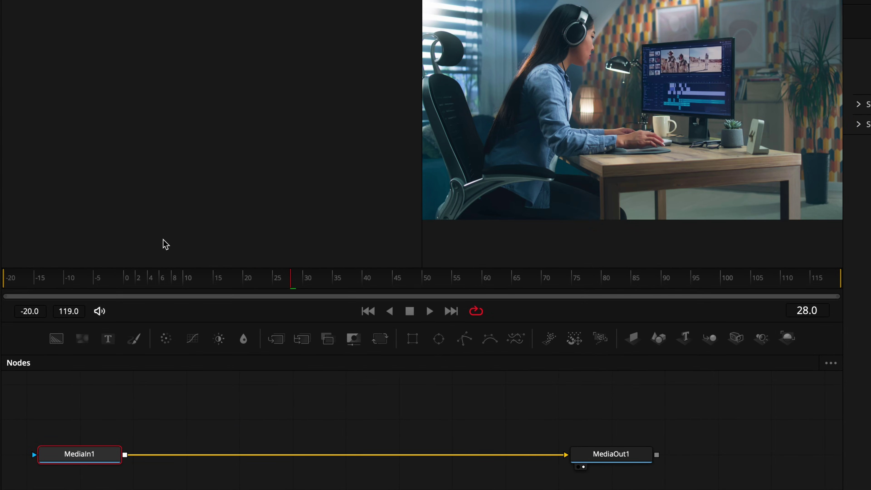
{"action": "left_click", "coordinate": [126, 280]}
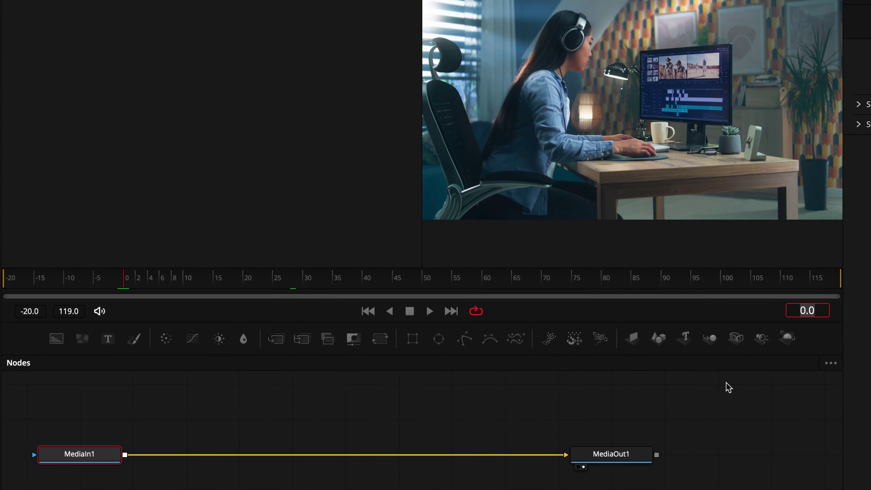
{"action": "key", "text": "shift+4"}
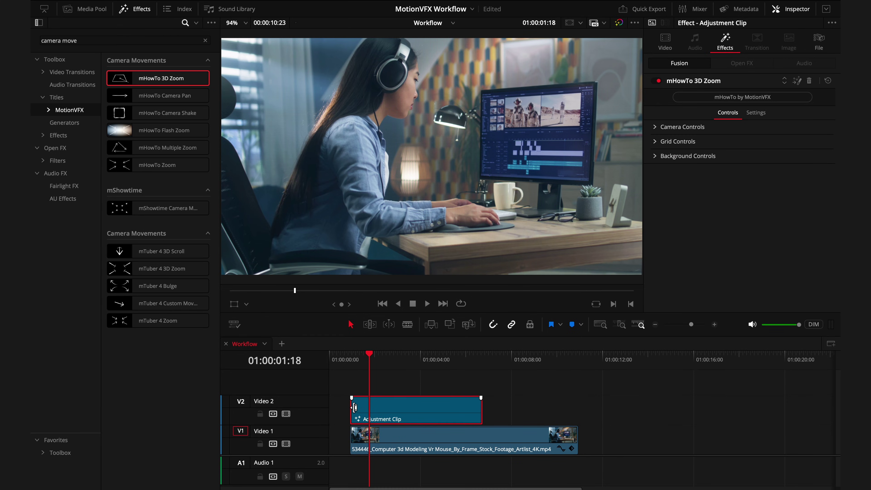
- Trim the edges of the adjustment clip on Video 2 and play the zoom back from the beginning
{"action": "left_click_drag", "start_coordinate": [355, 407], "coordinate": [383, 412]}
{"action": "left_click_drag", "start_coordinate": [457, 407], "coordinate": [515, 411]}
{"action": "left_click", "coordinate": [352, 365]}
{"action": "key", "text": "space"}
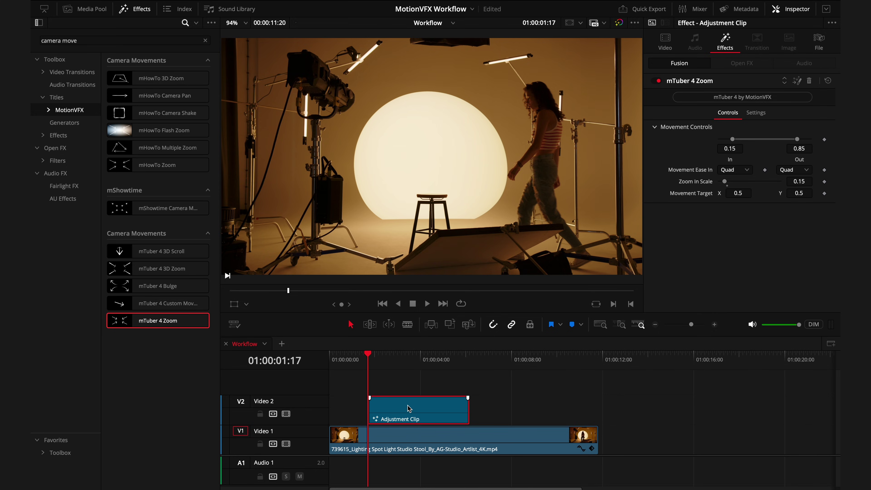
- Preview the mTuber 4 Zoom adjustment clip and save it to the Media Pool under the name "Zoom In"
{"action": "left_click_drag", "start_coordinate": [364, 361], "coordinate": [361, 363]}
{"action": "key", "text": "space"}
{"action": "left_click", "coordinate": [95, 10]}
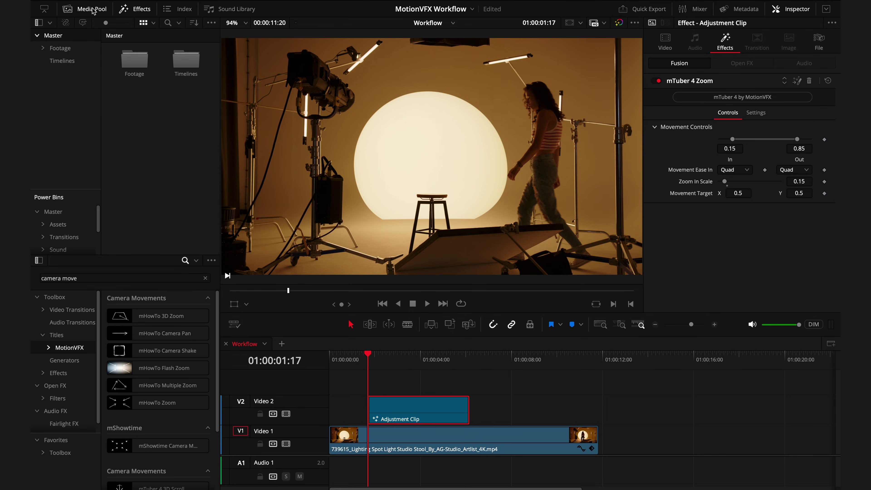
{"action": "left_click_drag", "start_coordinate": [406, 345], "coordinate": [158, 150]}
{"action": "left_click", "coordinate": [134, 74]}
{"action": "type", "text": "Zoom In"}
{"action": "key", "text": "Return"}
{"action": "left_click", "coordinate": [162, 152]}
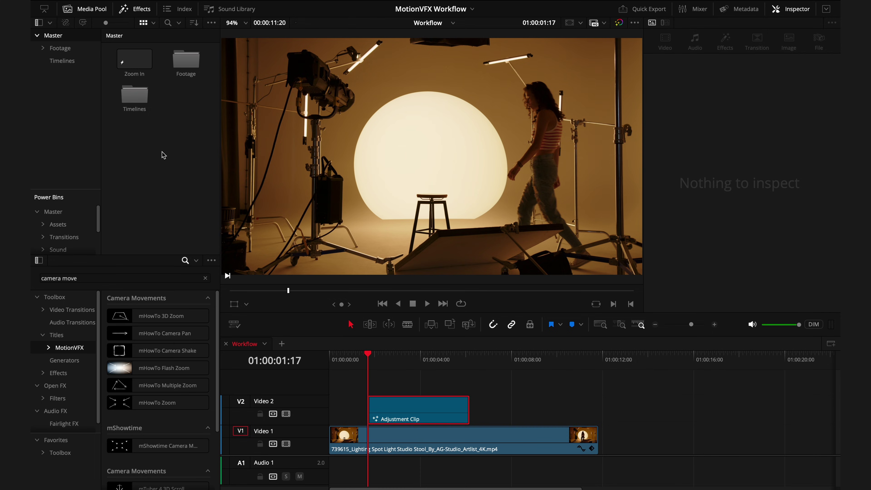
- Place the saved Zoom In clip on Video 2 at about 8 seconds, extend its end to about 01:00:13:02 and show its effect controls
{"action": "left_click_drag", "start_coordinate": [143, 71], "coordinate": [517, 408]}
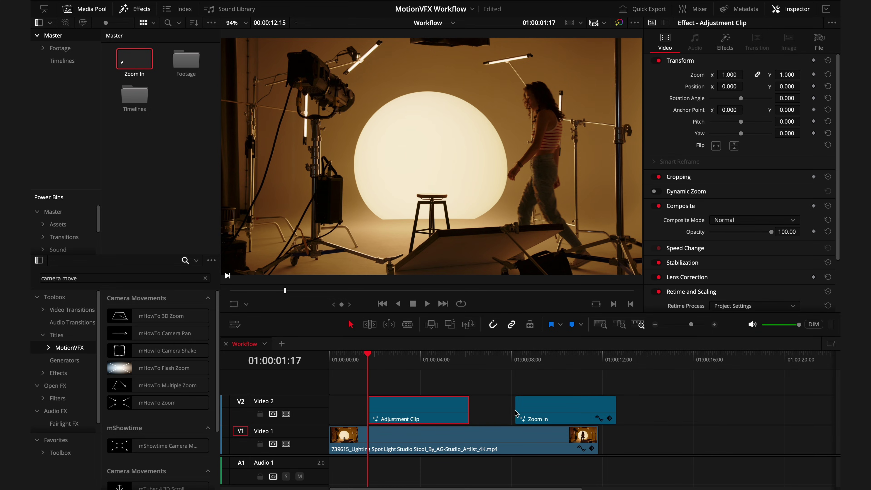
{"action": "mouse_move", "coordinate": [616, 411]}
{"action": "left_mouse_down"}
{"action": "mouse_move", "coordinate": [706, 411]}
{"action": "mouse_move", "coordinate": [625, 411]}
{"action": "left_mouse_up"}
{"action": "left_click", "coordinate": [590, 408]}
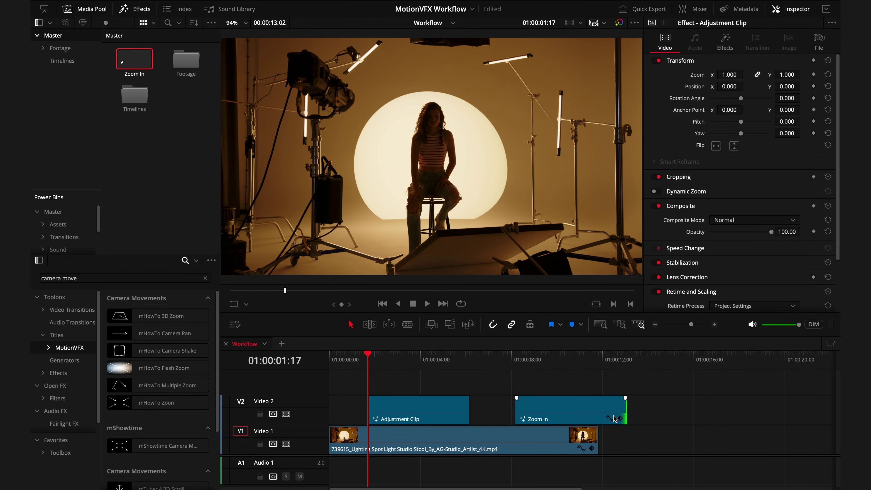
{"action": "left_click", "coordinate": [725, 44]}
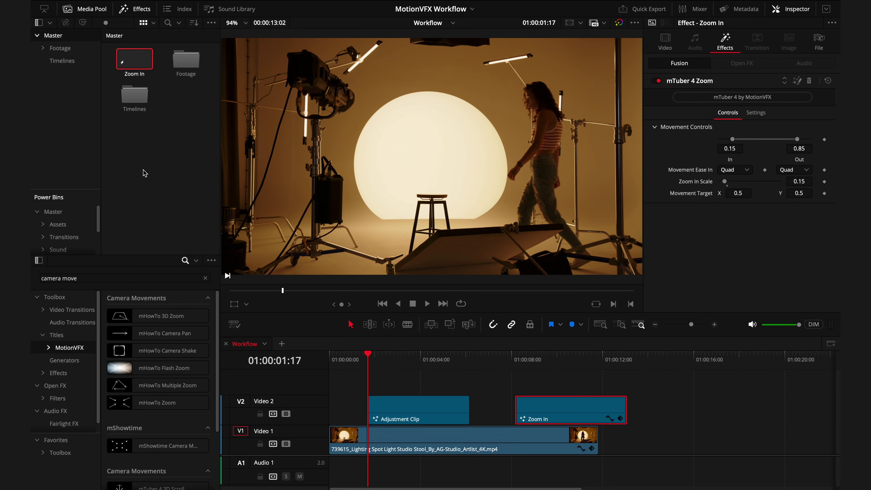
- Copy the Zoom In clip from the Media Pool into the Master power bin
{"action": "left_click_drag", "start_coordinate": [137, 61], "coordinate": [79, 208]}
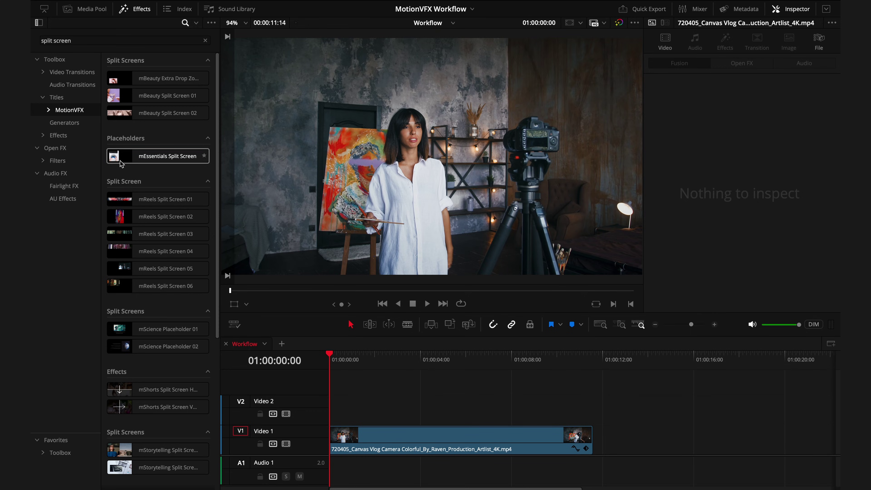
- Apply mEssentials Split Screen to the canvas vlog clip on Video 1 and play it back
{"action": "left_click_drag", "start_coordinate": [158, 156], "coordinate": [376, 450]}
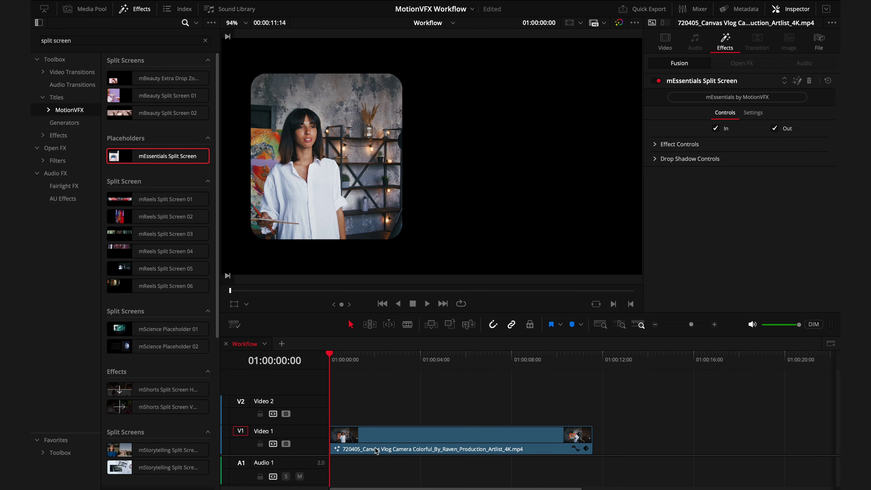
{"action": "key", "text": "space"}
{"action": "key", "text": "space"}
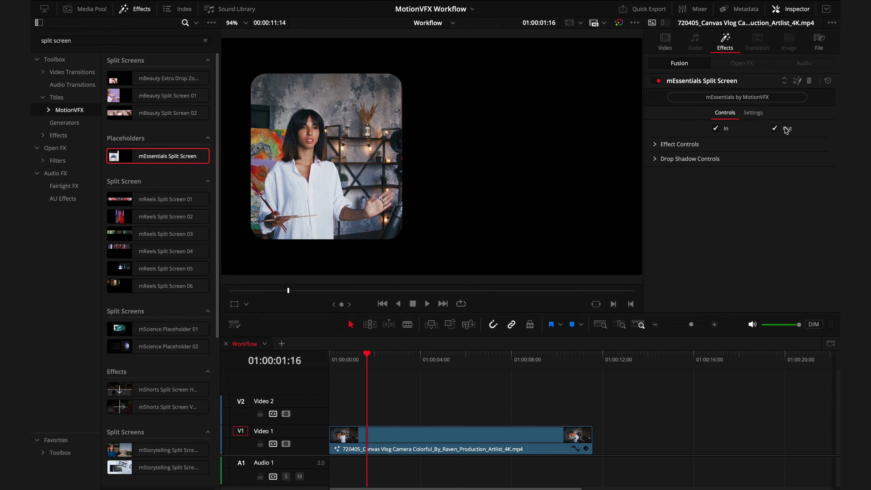
- Return to the timeline start and extend the beginning of the Video 1 clip to a total length of about 00:00:14:12
{"action": "left_click_drag", "start_coordinate": [341, 364], "coordinate": [318, 361]}
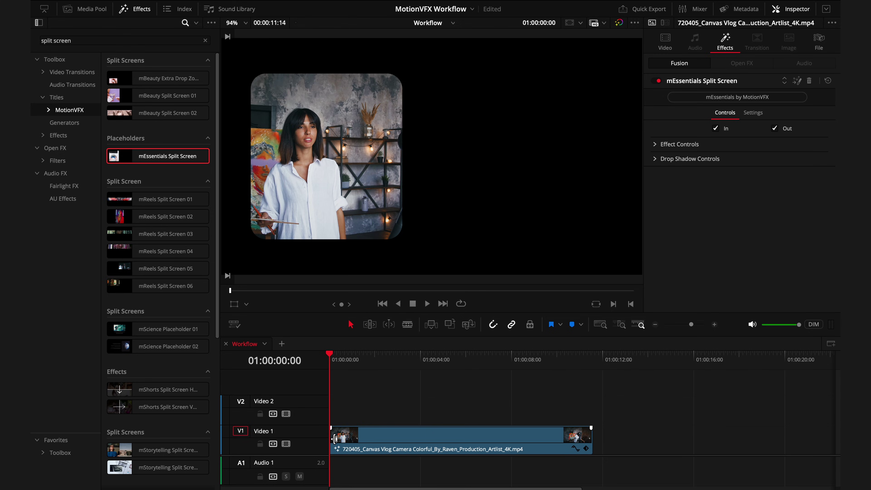
{"action": "left_click_drag", "start_coordinate": [335, 438], "coordinate": [319, 426]}
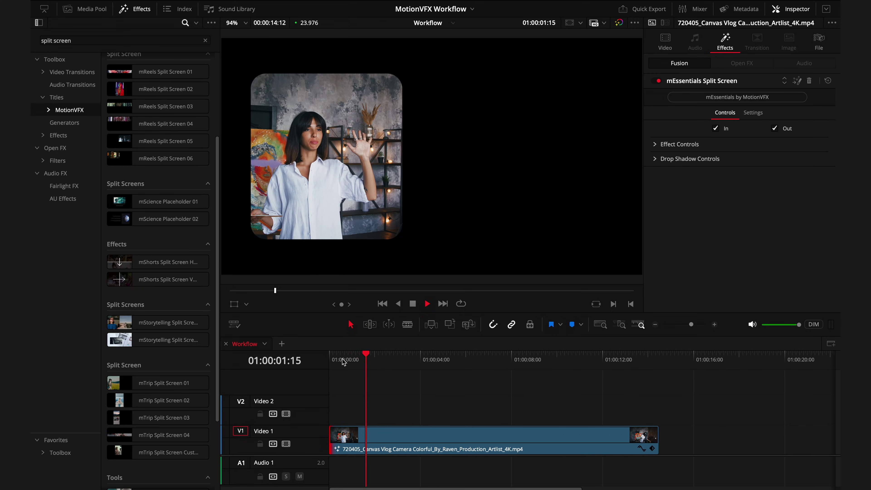
- Trim the start of the Video 1 clip at 01:00:04:18, move it back to the timeline start and play it
{"action": "key", "text": "space"}
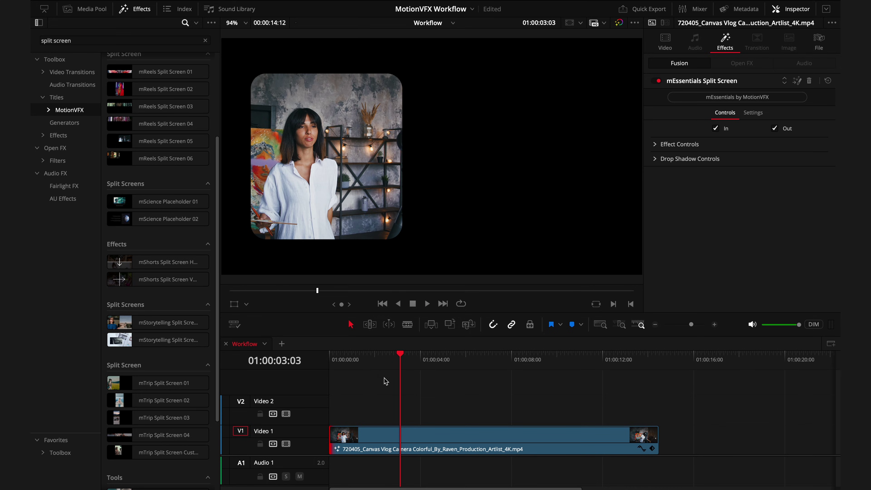
{"action": "left_click_drag", "start_coordinate": [401, 372], "coordinate": [438, 380]}
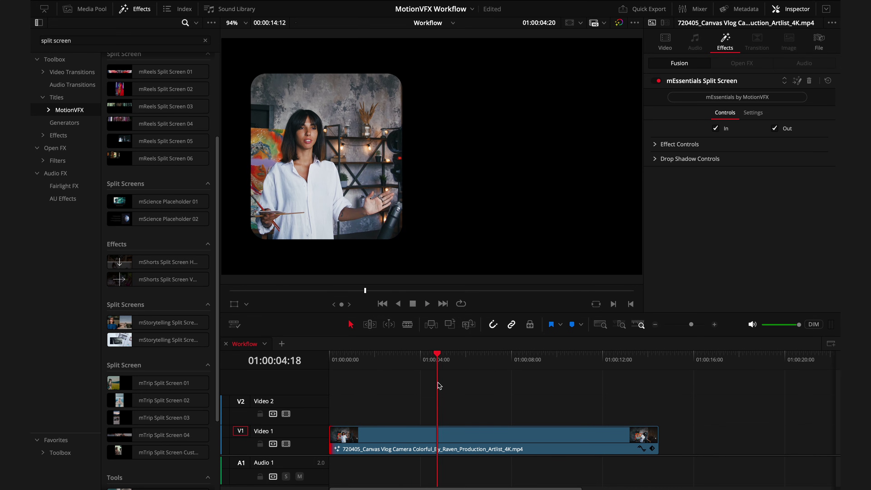
{"action": "key", "text": "shift+bracketleft"}
{"action": "left_click_drag", "start_coordinate": [481, 433], "coordinate": [374, 432]}
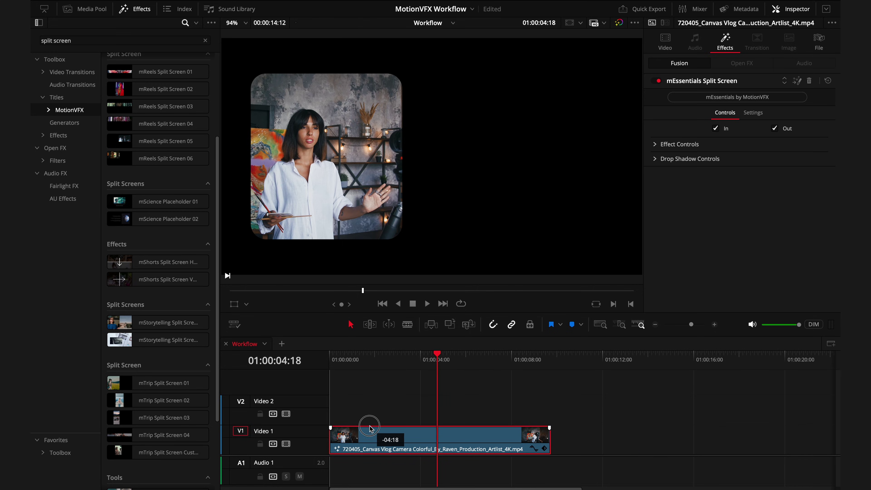
{"action": "key", "text": "Home"}
{"action": "key", "text": "space"}
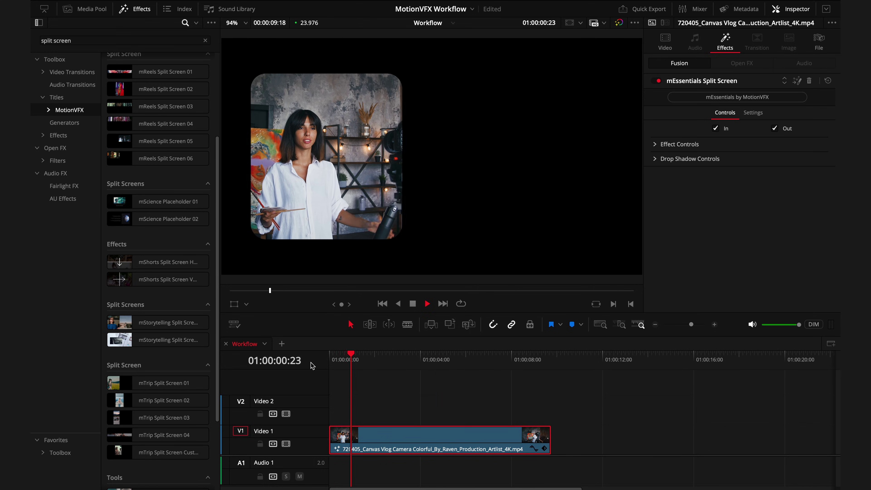
{"action": "key", "text": "space"}
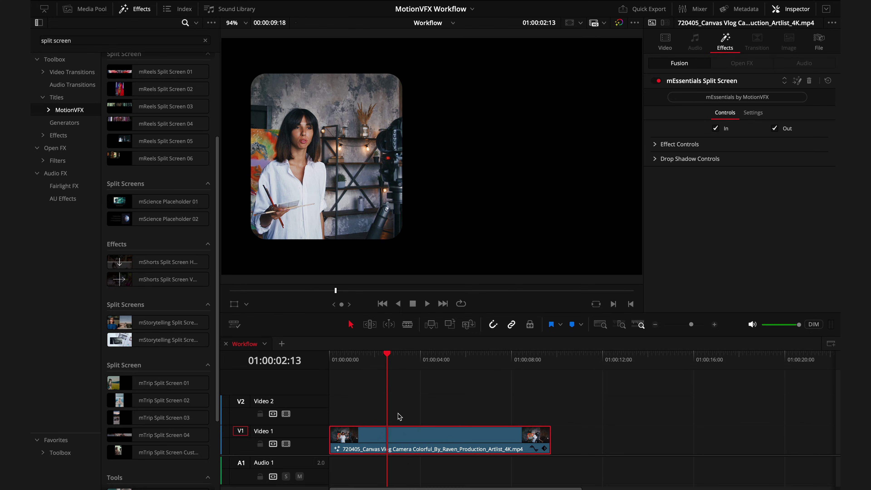
- Remove mEssentials Split Screen from the canvas vlog clip and convert the clip into a compound clip named Compound Clip 1
{"action": "left_click", "coordinate": [809, 81]}
{"action": "right_click", "coordinate": [394, 433]}
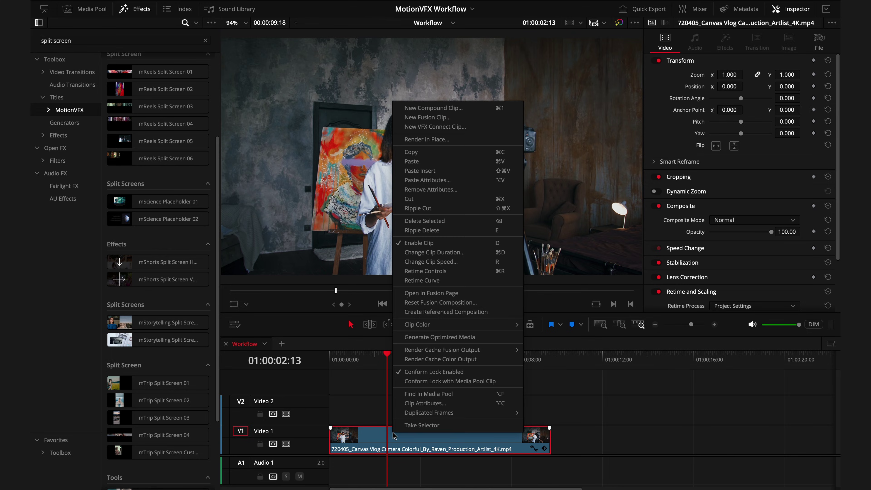
{"action": "left_click", "coordinate": [439, 109]}
{"action": "left_click", "coordinate": [501, 274]}
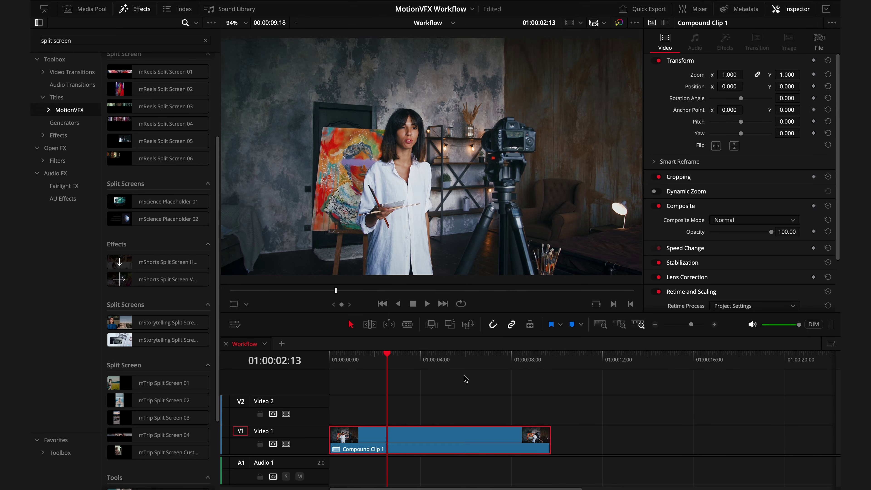
- Extend the ends of Compound Clip 1, apply mEssentials Split Screen to it and play it from the timeline start
{"action": "left_click_drag", "start_coordinate": [547, 441], "coordinate": [583, 437]}
{"action": "mouse_move", "coordinate": [362, 436]}
{"action": "left_mouse_down"}
{"action": "mouse_move", "coordinate": [325, 435]}
{"action": "mouse_move", "coordinate": [379, 437]}
{"action": "mouse_move", "coordinate": [328, 437]}
{"action": "mouse_move", "coordinate": [379, 436]}
{"action": "mouse_move", "coordinate": [349, 433]}
{"action": "left_mouse_up"}
{"action": "scroll", "coordinate": [158, 219], "scroll_direction": "up", "scroll_amount": 4}
{"action": "left_click_drag", "start_coordinate": [158, 156], "coordinate": [379, 435]}
{"action": "key", "text": "Home"}
{"action": "key", "text": "space"}
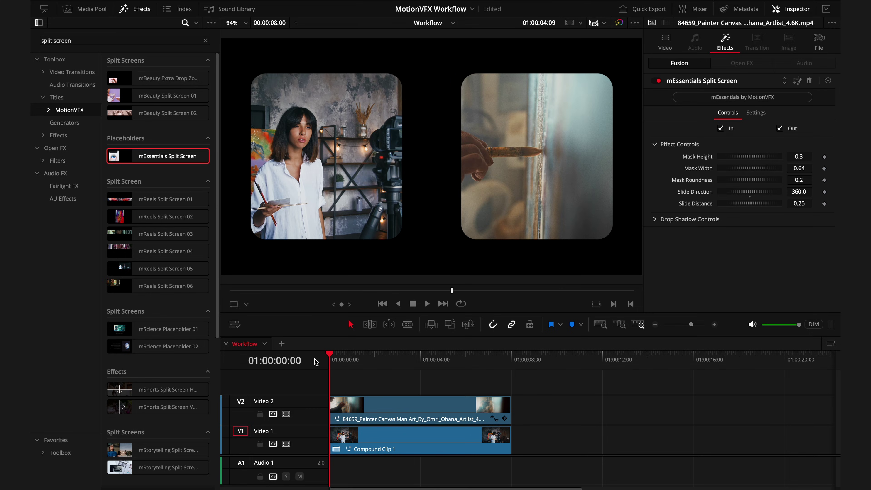
- Preview the two-clip split screen and shorten the Video 1 and Video 2 clips to end at 01:00:02:13
{"action": "key", "text": "space"}
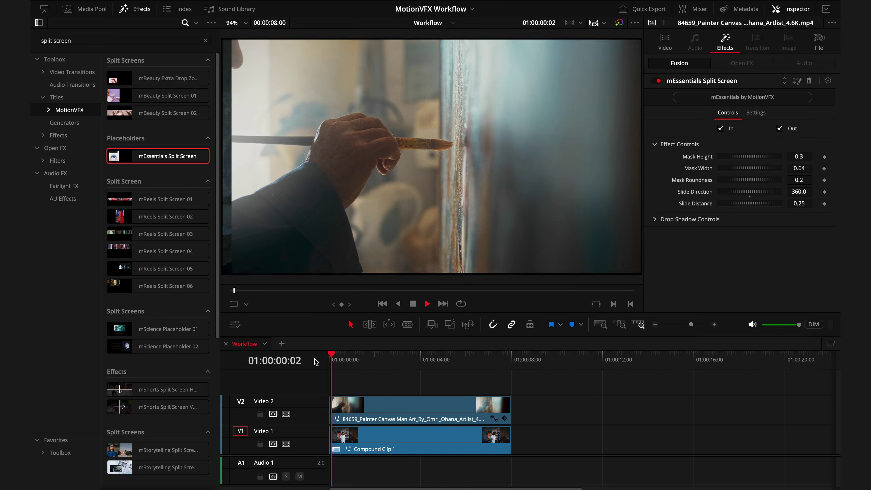
{"action": "left_click", "coordinate": [479, 360]}
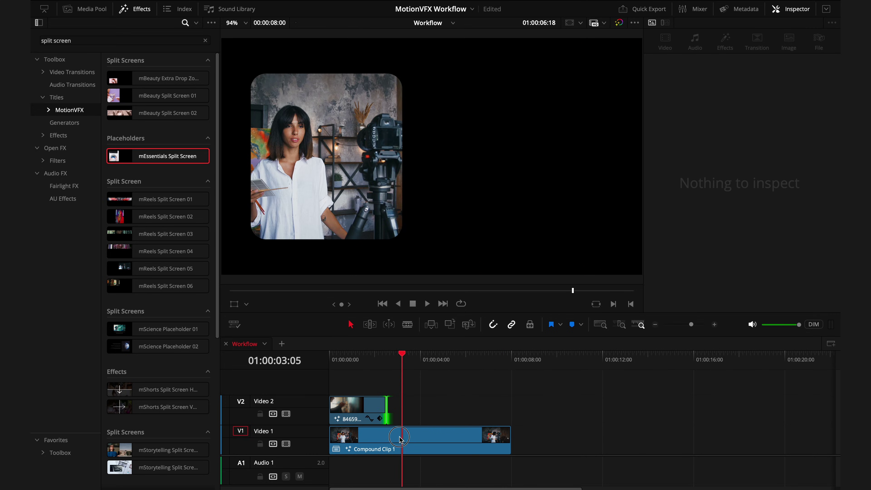
{"action": "left_click_drag", "start_coordinate": [509, 441], "coordinate": [385, 438]}
{"action": "key", "text": "Home"}
{"action": "key", "text": "space"}
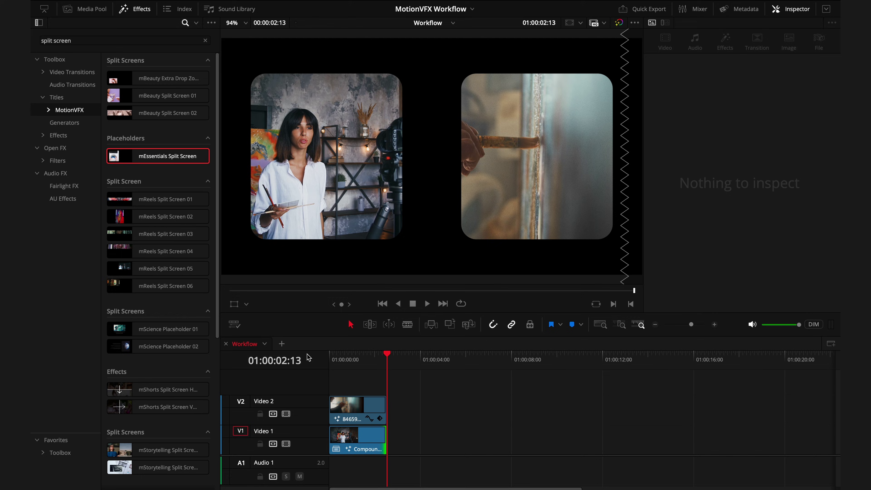
{"action": "key", "text": "Home"}
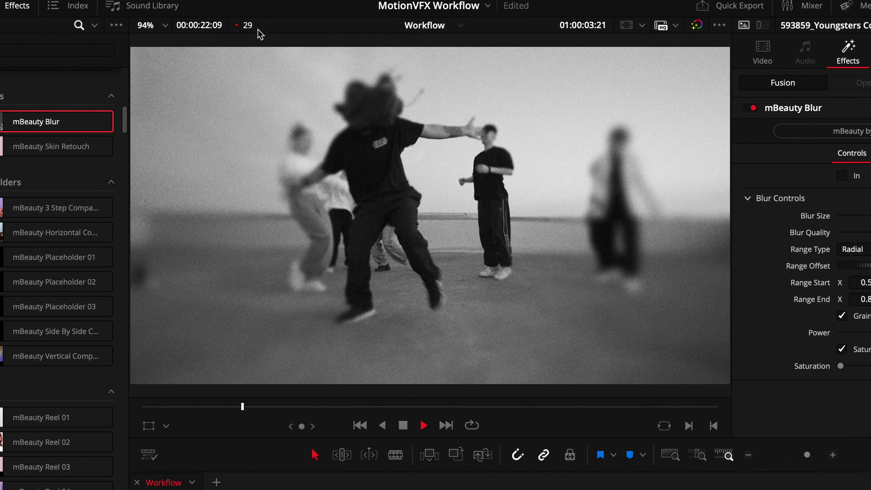
- Stop playback of the rooftop clip with mBeauty Blur and set the render cache to Smart
{"action": "left_click", "coordinate": [302, 443]}
{"action": "mouse_move", "coordinate": [262, 1]}
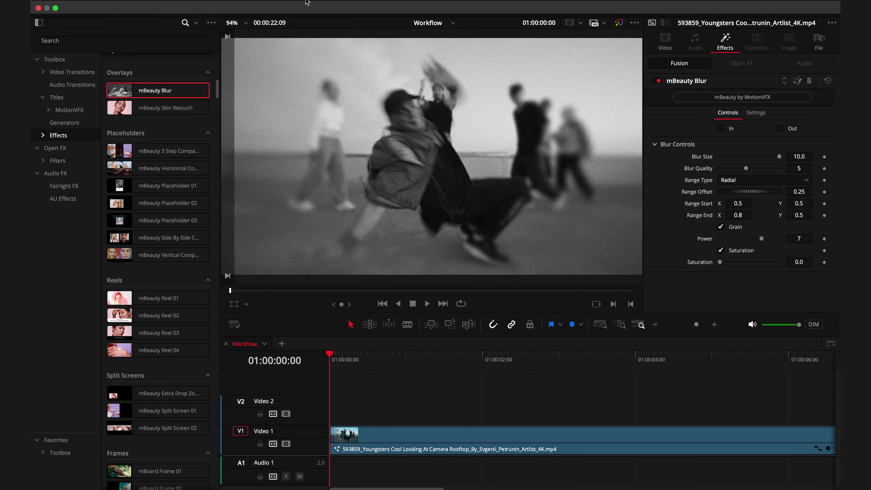
{"action": "left_click", "coordinate": [314, 2]}
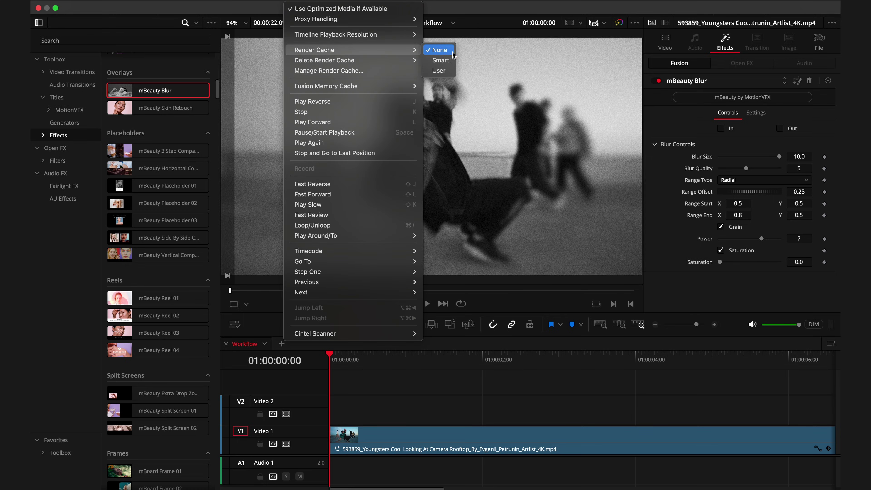
{"action": "left_click", "coordinate": [450, 63]}
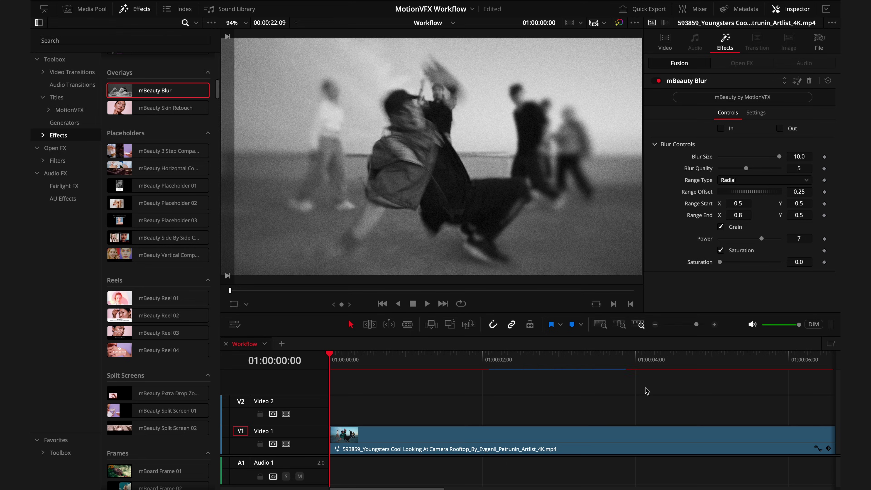
- Trim the end of the rooftop clip at 01:00:06:08 and play the cached clip from the start
{"action": "left_click", "coordinate": [814, 363]}
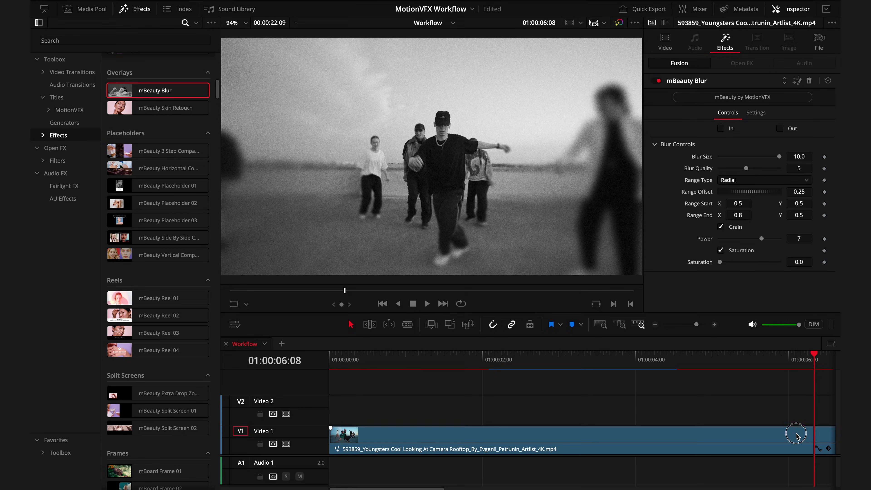
{"action": "left_click", "coordinate": [799, 437]}
{"action": "left_click_drag", "start_coordinate": [476, 363], "coordinate": [335, 363]}
{"action": "key", "text": "space"}
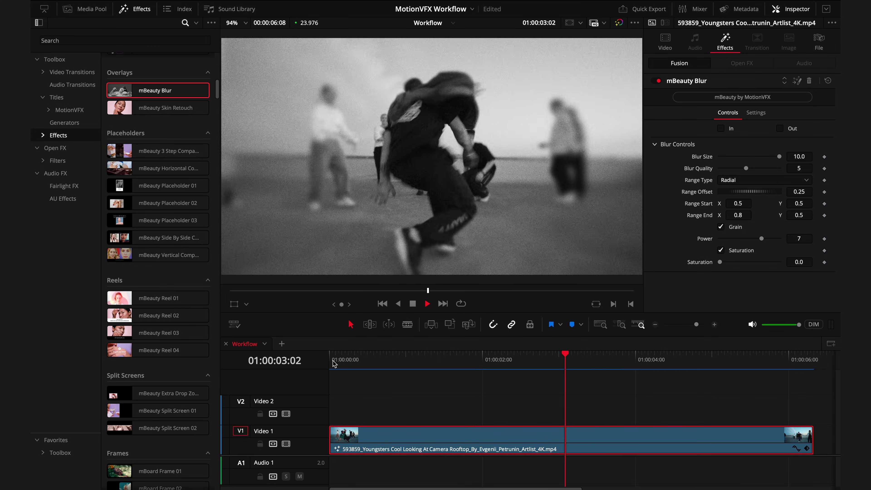
{"action": "key", "text": "space"}
- Increase the rooftop clip's Zoom to 1.070 in its transform settings and return the playhead to the timeline start
{"action": "left_click_drag", "start_coordinate": [519, 357], "coordinate": [553, 370]}
{"action": "left_click", "coordinate": [664, 43]}
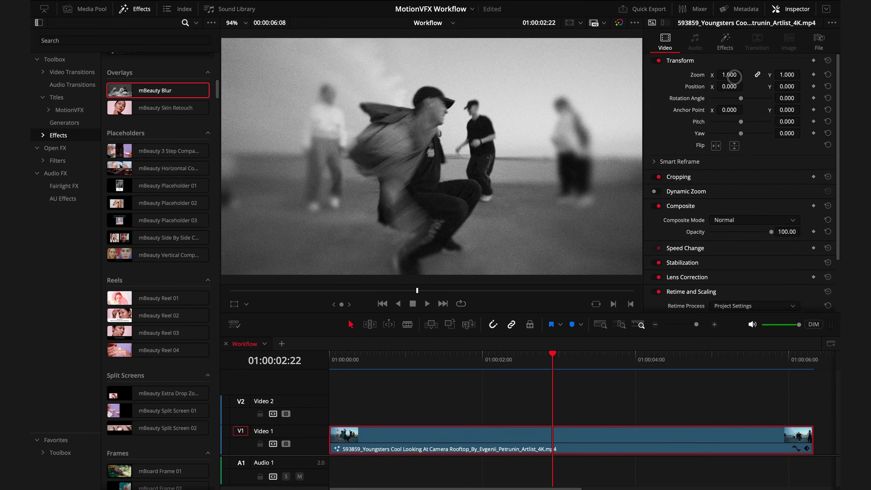
{"action": "left_click_drag", "start_coordinate": [733, 76], "coordinate": [740, 74]}
{"action": "left_click_drag", "start_coordinate": [524, 363], "coordinate": [322, 374]}
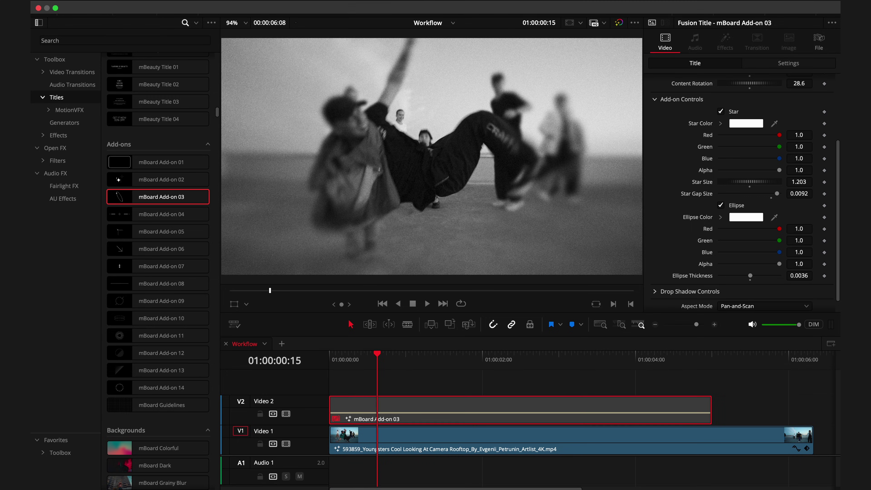
- Set the timeline playback resolution to Half and play the timeline with mBoard Add-on 03 from the start
{"action": "left_click", "coordinate": [308, 3]}
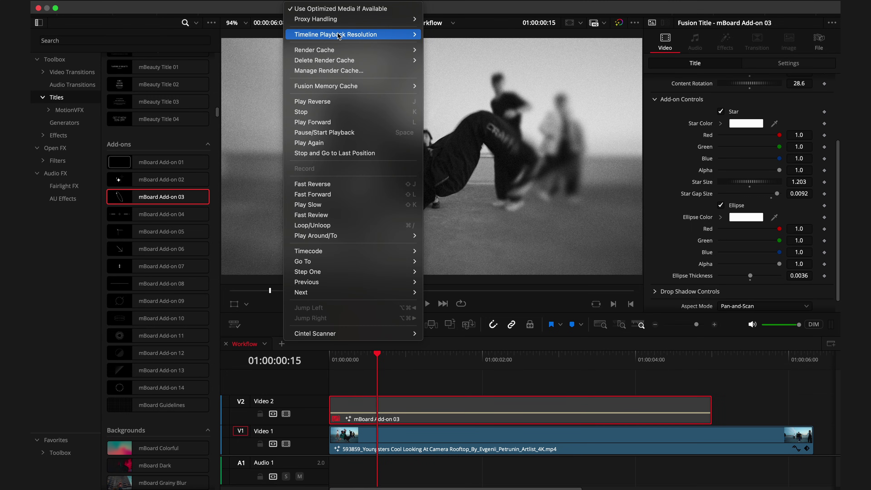
{"action": "mouse_move", "coordinate": [339, 35]}
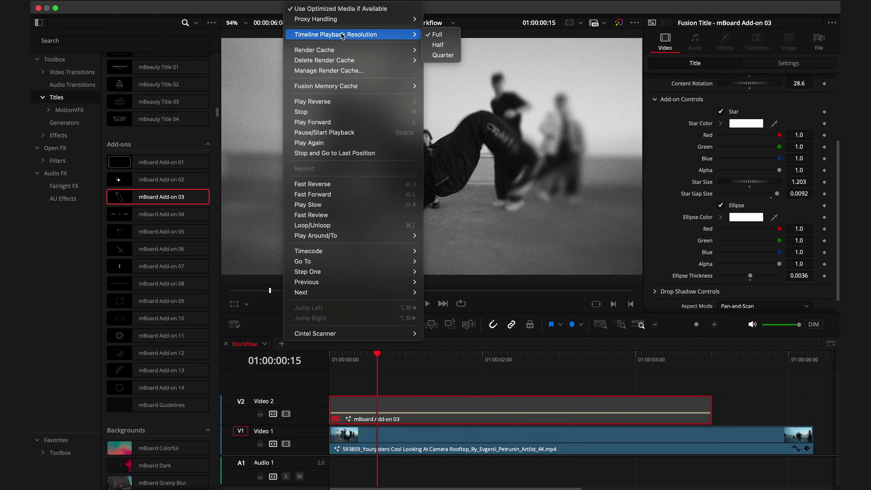
{"action": "left_click", "coordinate": [441, 45]}
{"action": "key", "text": "Home"}
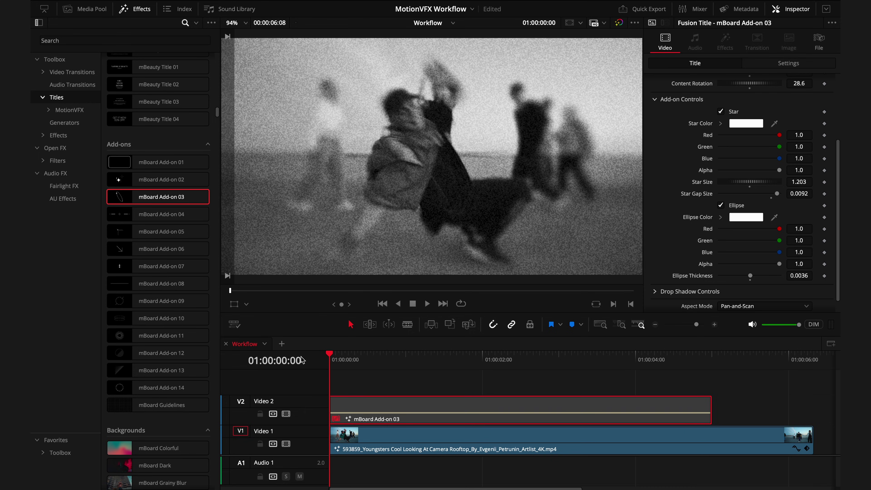
{"action": "key", "text": "space"}
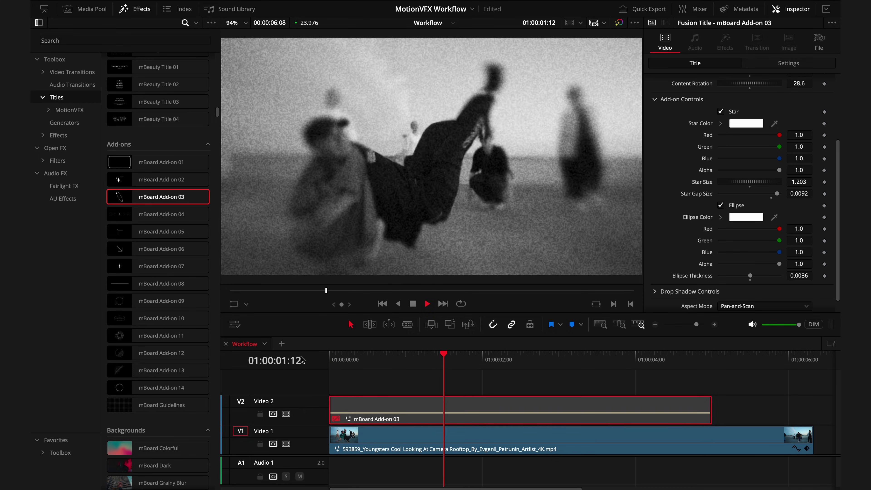
{"action": "key", "text": "space"}
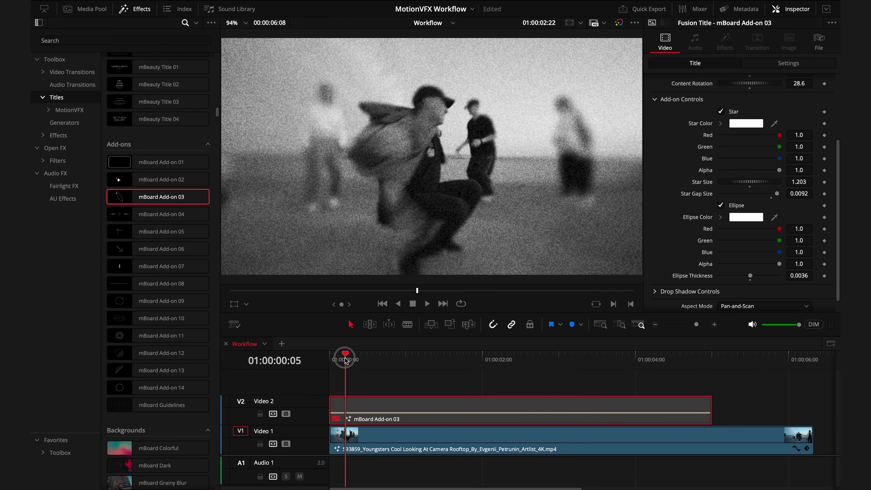
- Save the project at the timeline start and show the rooftop clip's mBeauty Blur controls
{"action": "key", "text": "Home"}
{"action": "key", "text": "super+s"}
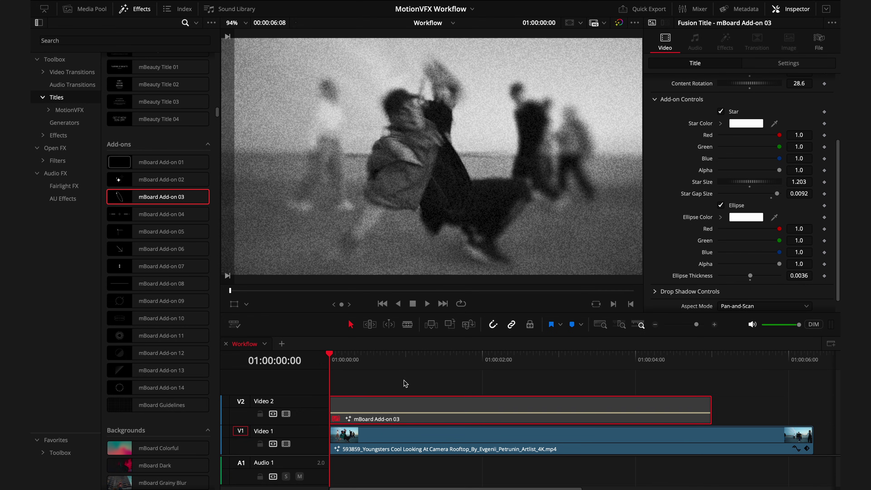
{"action": "left_click", "coordinate": [396, 433]}
{"action": "left_click", "coordinate": [732, 48]}
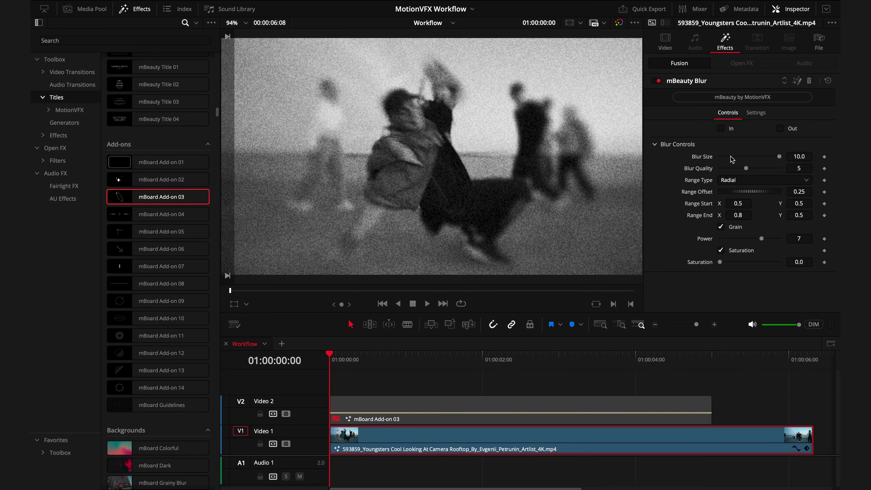
- Preview the timeline, enable the viewer's on-screen effect controls and move the blur's Range End to about X 0.949, Y 0.498
{"action": "key", "text": "space"}
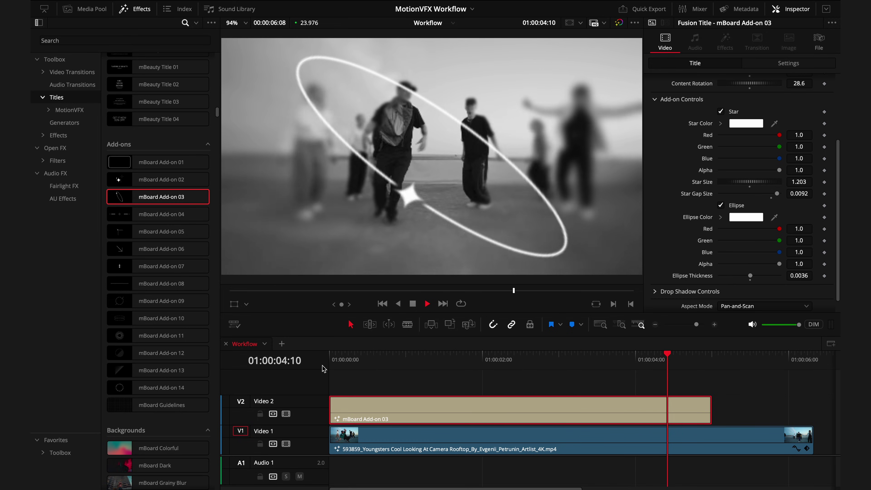
{"action": "key", "text": "space"}
{"action": "left_click_drag", "start_coordinate": [398, 361], "coordinate": [595, 367]}
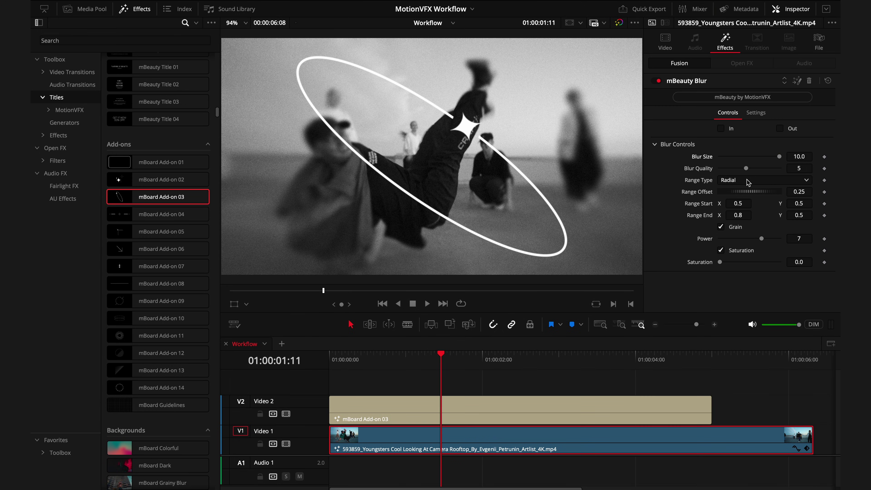
{"action": "left_click", "coordinate": [246, 303]}
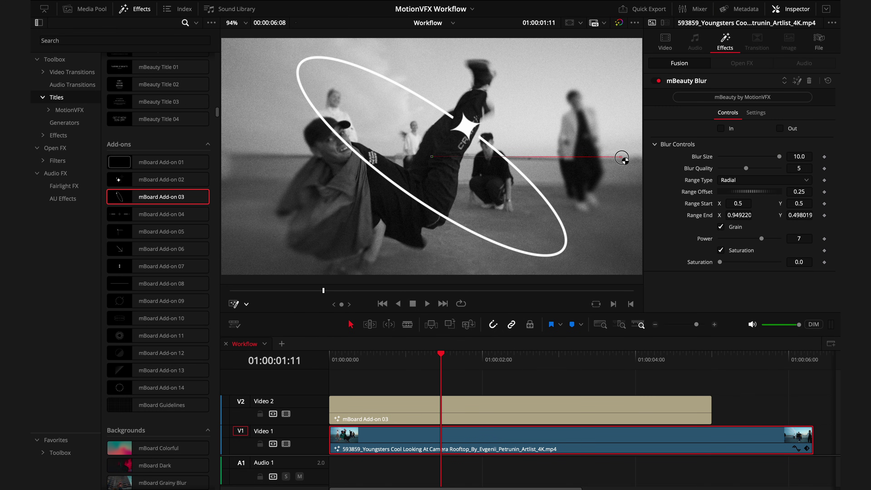
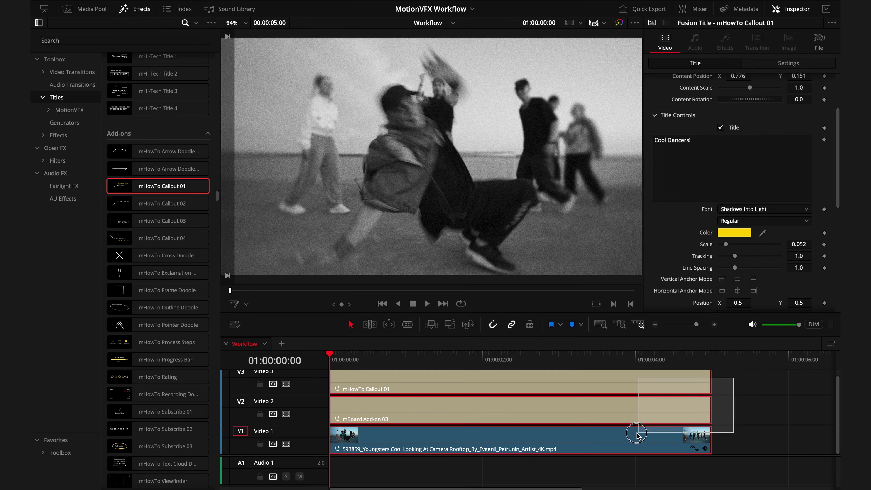
- Try rendering the selected clips on Video 1 to Video 3 in place as QuickTime Apple ProRes 422, and undo the render
{"action": "right_click", "coordinate": [571, 436]}
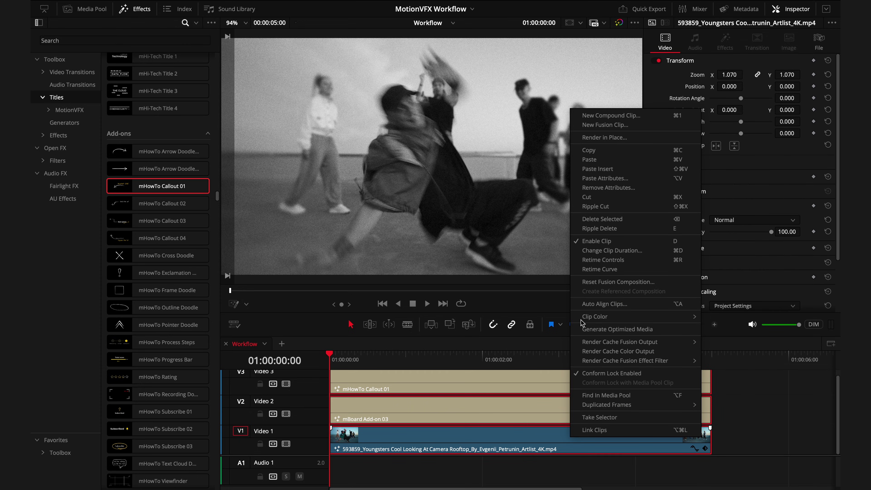
{"action": "left_click", "coordinate": [626, 138]}
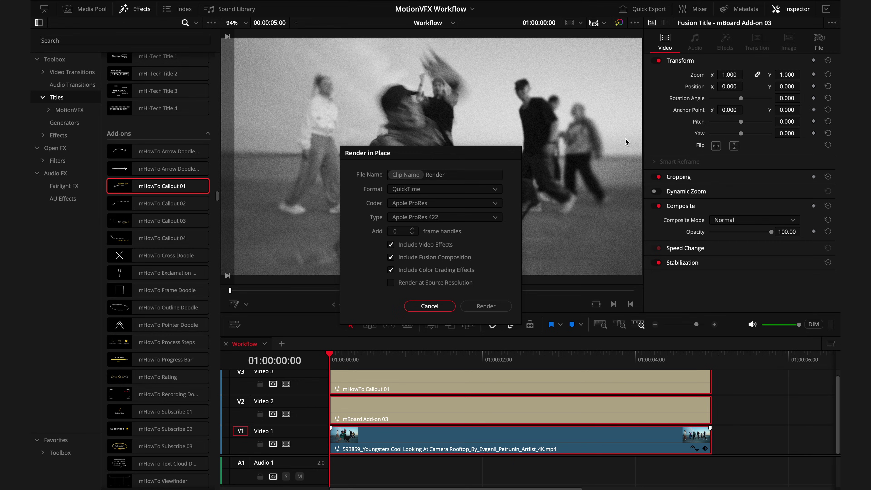
{"action": "left_click", "coordinate": [485, 305]}
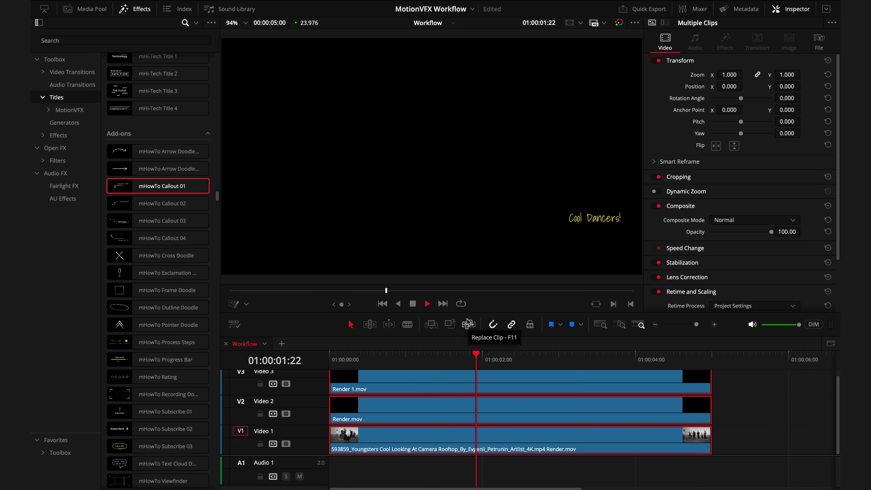
{"action": "key", "text": "space"}
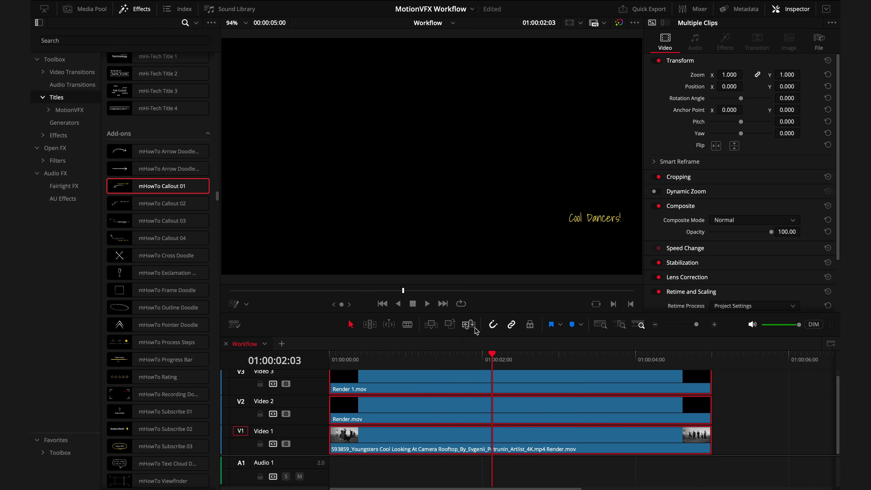
{"action": "left_click_drag", "start_coordinate": [492, 365], "coordinate": [471, 366]}
{"action": "key", "text": "ctrl+z"}
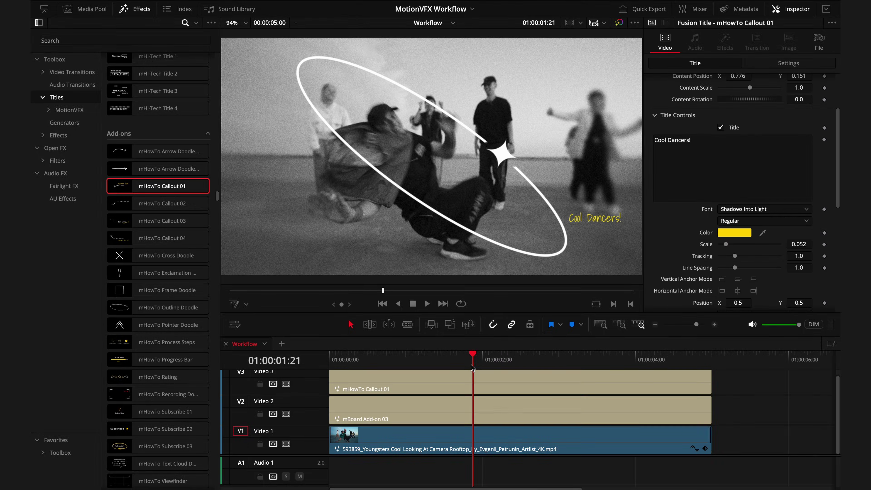
- Render all clips on Video 1 to Video 3 in place as QuickTime FFV1 RGBA 8-bit and play the rendered timeline
{"action": "left_click_drag", "start_coordinate": [407, 358], "coordinate": [441, 359]}
{"action": "left_click", "coordinate": [421, 381]}
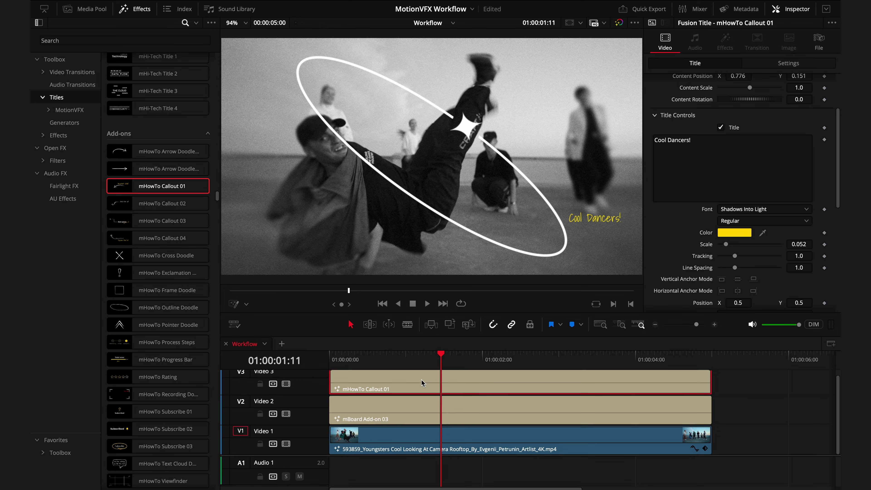
{"action": "key", "text": "ctrl+a"}
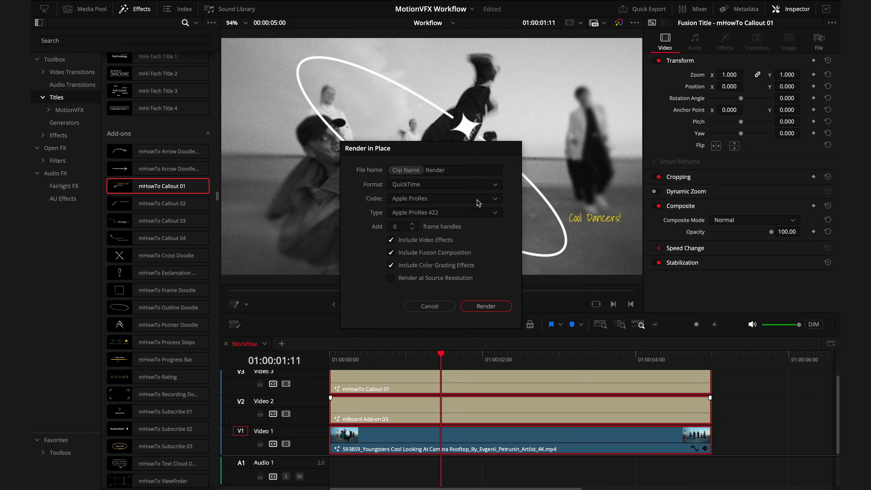
{"action": "left_click", "coordinate": [478, 202]}
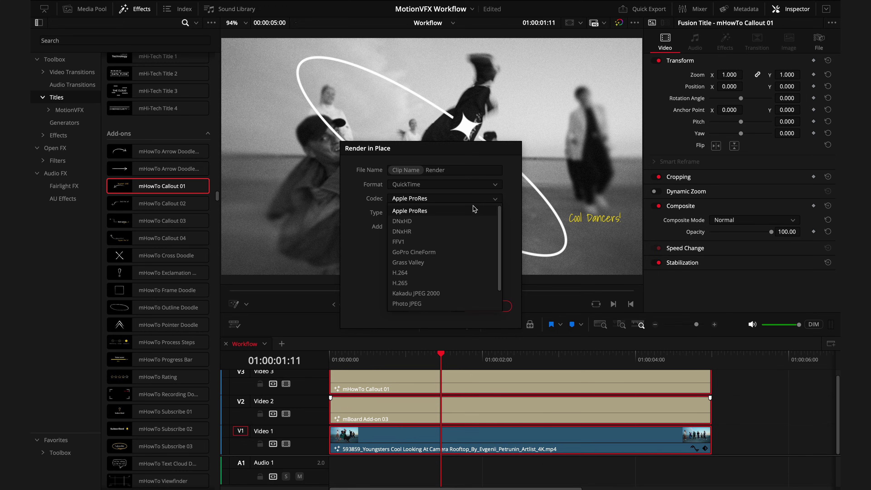
{"action": "left_click", "coordinate": [433, 240]}
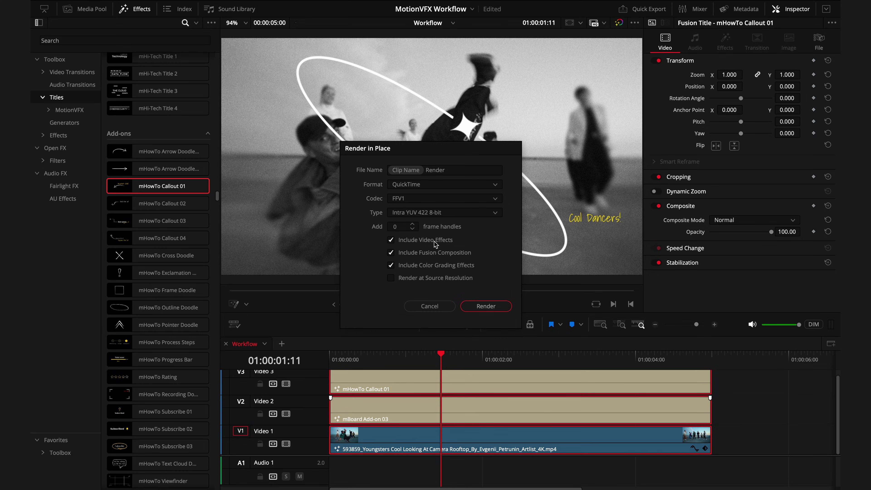
{"action": "left_click", "coordinate": [422, 216]}
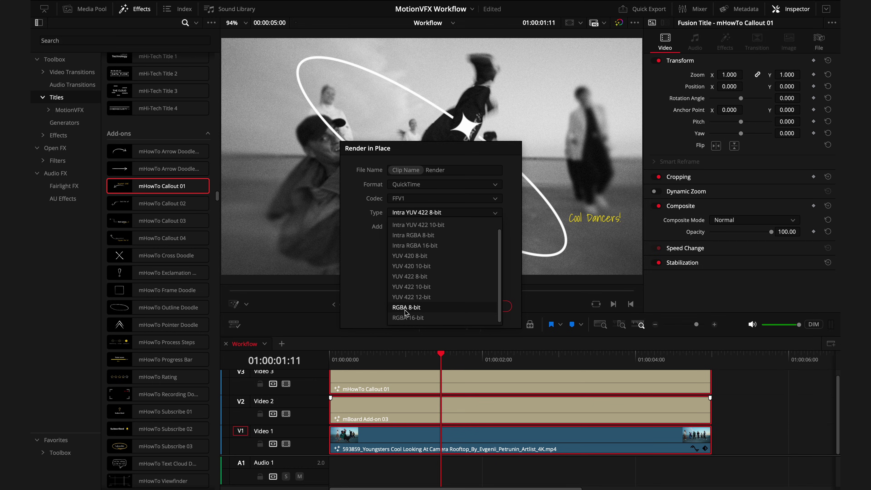
{"action": "left_click", "coordinate": [406, 307]}
{"action": "left_click", "coordinate": [500, 317]}
{"action": "key", "text": "space"}
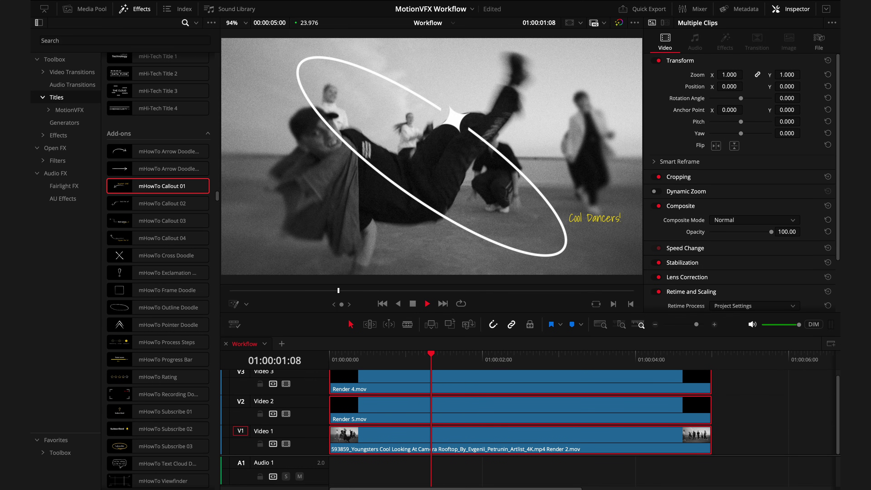
{"action": "left_click", "coordinate": [343, 359]}
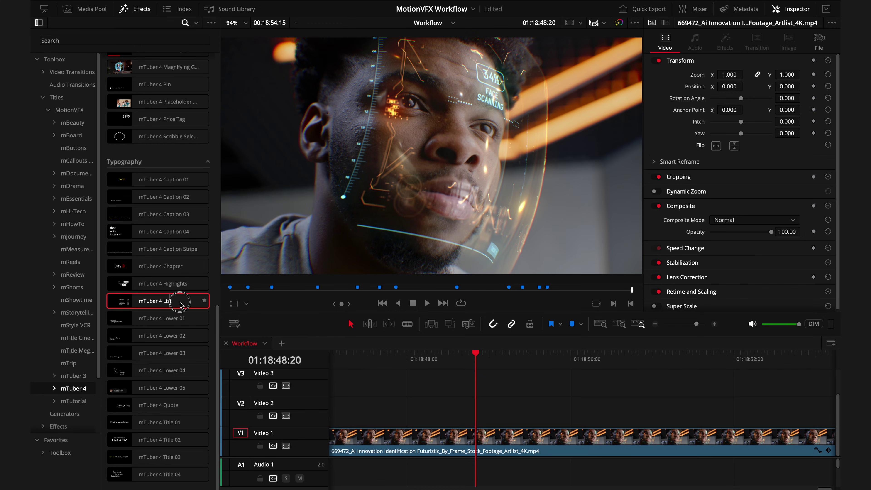
- Place the mTuber 4 List title on Video 2 above the face-scanning clip and move the playhead to 01:18:51:05
{"action": "left_click", "coordinate": [507, 421]}
{"action": "left_click", "coordinate": [656, 159]}
{"action": "left_click", "coordinate": [560, 368]}
{"action": "left_click_drag", "start_coordinate": [560, 368], "coordinate": [669, 368]}
- Blank out the third line, Touchpad and its $220 price, in the list title's name and price lists
{"action": "left_click_drag", "start_coordinate": [681, 200], "coordinate": [647, 202]}
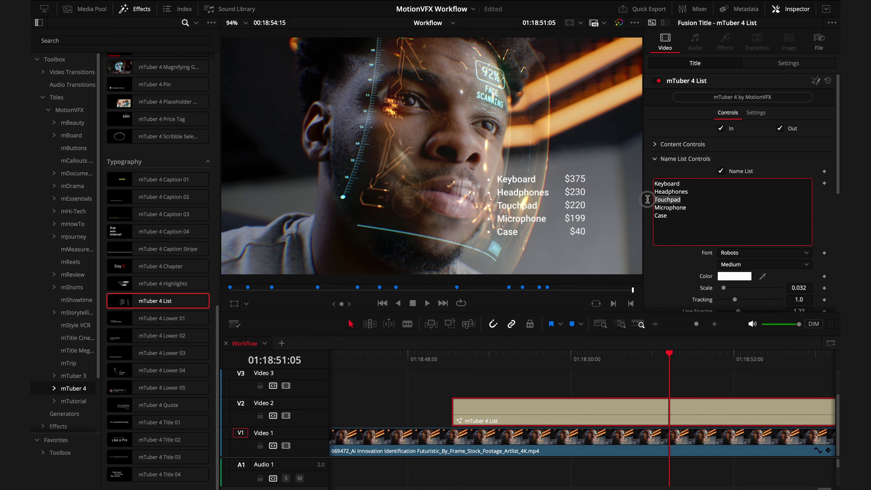
{"action": "key", "text": "BackSpace"}
{"action": "left_click", "coordinate": [656, 159]}
{"action": "left_click", "coordinate": [656, 173]}
{"action": "double_click", "coordinate": [660, 214]}
{"action": "key", "text": "BackSpace"}
- Duplicate the list title onto Video 3 and reduce the copy's price list to $999 on the third line
{"action": "left_click", "coordinate": [564, 409]}
{"action": "left_click_drag", "start_coordinate": [564, 409], "coordinate": [567, 382], "text": "alt"}
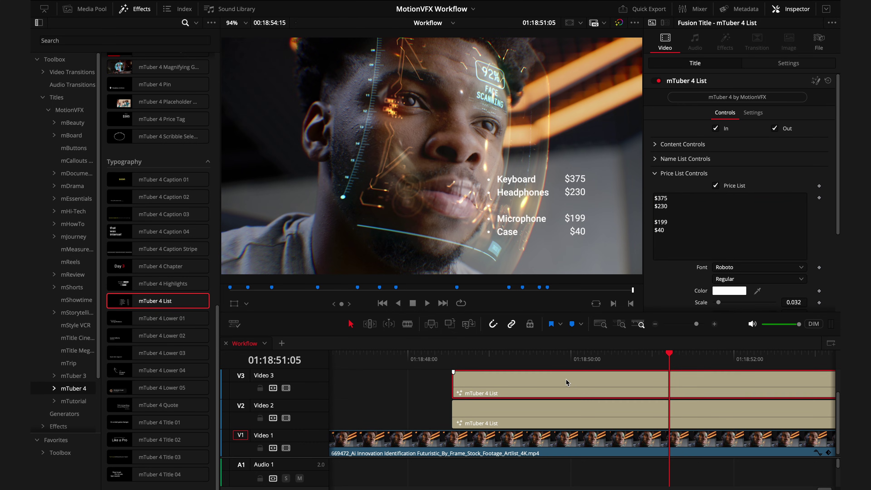
{"action": "left_click", "coordinate": [668, 217]}
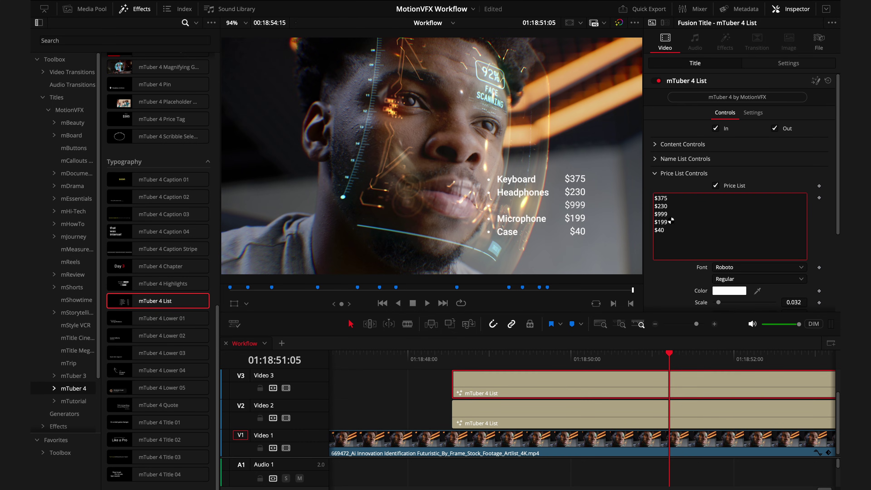
{"action": "key", "text": "BackSpace"}
{"action": "left_click", "coordinate": [677, 227]}
{"action": "left_click_drag", "start_coordinate": [677, 227], "coordinate": [672, 220]}
{"action": "key", "text": "BackSpace"}
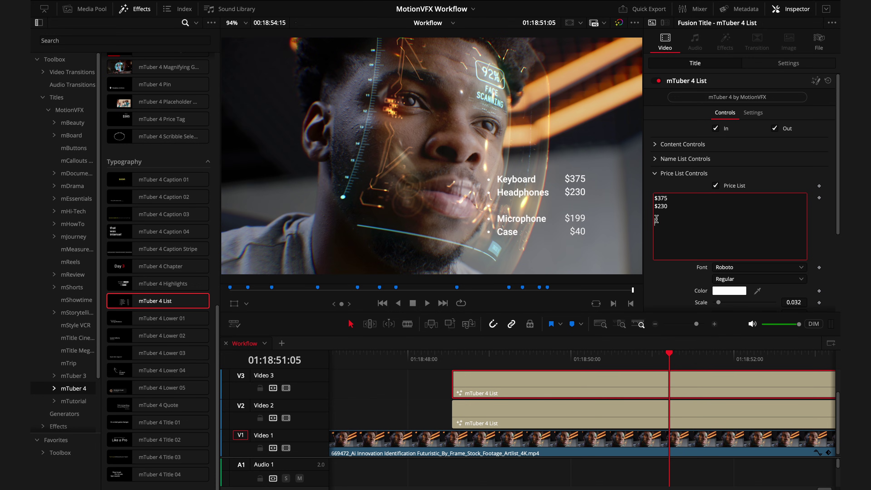
{"action": "key", "text": "BackSpace"}
{"action": "type", "text": "$999"}
{"action": "left_click_drag", "start_coordinate": [667, 206], "coordinate": [667, 197]}
{"action": "key", "text": "Return"}
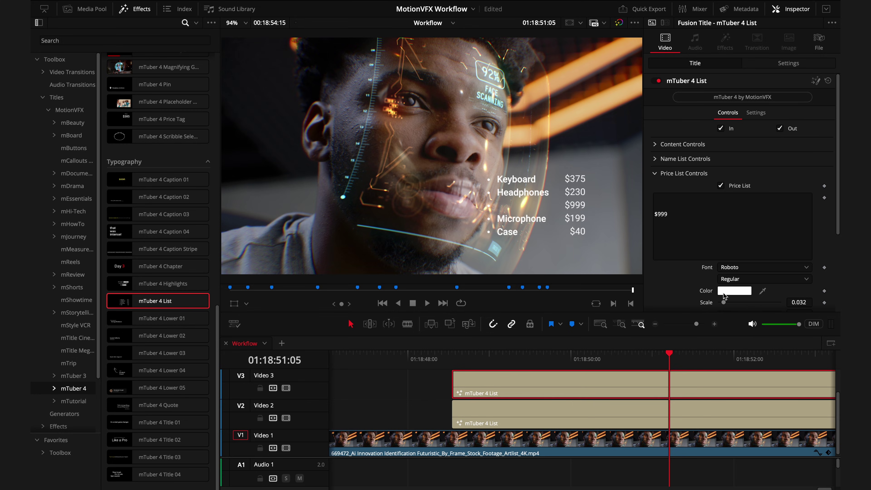
- Change the price color of the Video 3 list title to yellow
{"action": "left_click", "coordinate": [723, 290]}
{"action": "left_click", "coordinate": [698, 264]}
{"action": "left_click", "coordinate": [711, 265]}
{"action": "left_click", "coordinate": [731, 287]}
- Reduce the Video 3 title's name list to "AR Mask" on the third line
{"action": "left_click", "coordinate": [683, 158]}
{"action": "key", "text": "BackSpace"}
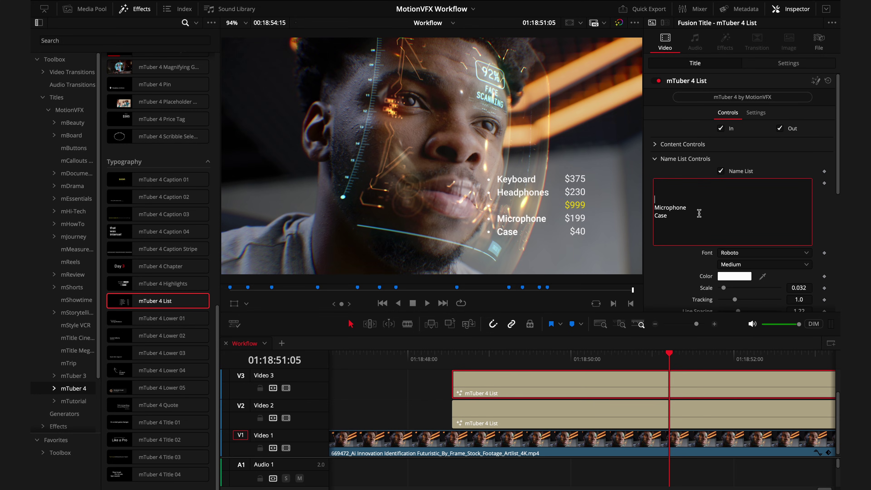
{"action": "type", "text": "M"}
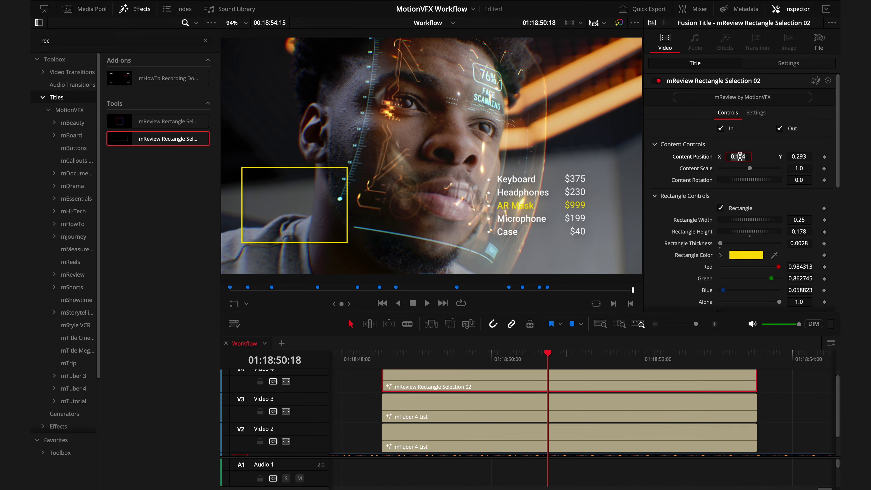
- Set Content Position X of both mTuber 4 List titles to 0.174, matching the mReview Rectangle Selection 02 title
{"action": "left_click", "coordinate": [480, 408]}
{"action": "left_click", "coordinate": [738, 156]}
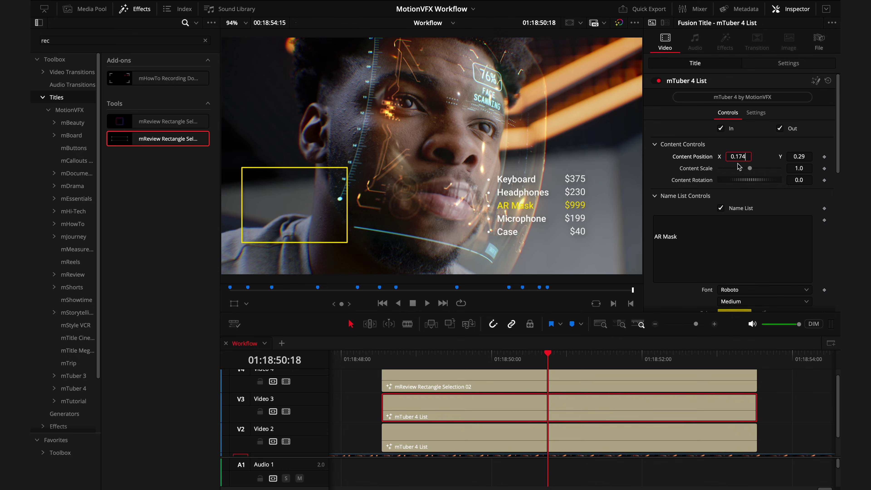
{"action": "key", "text": "Return"}
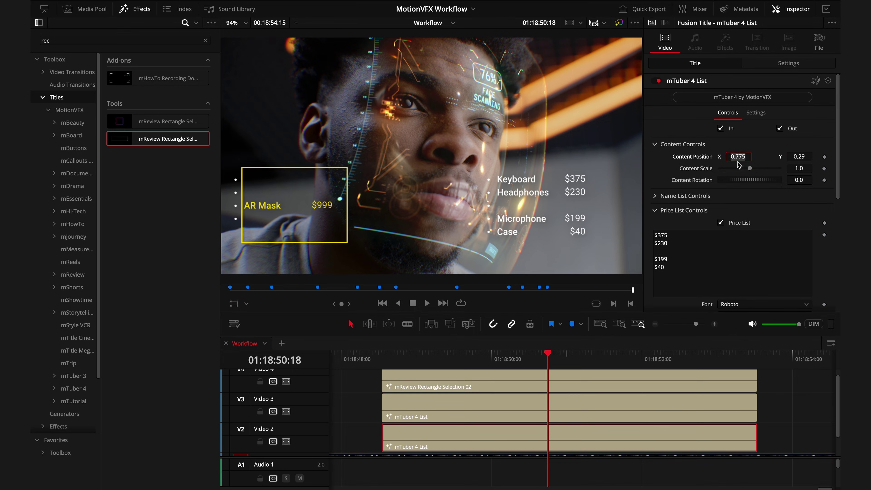
{"action": "key", "text": "Return"}
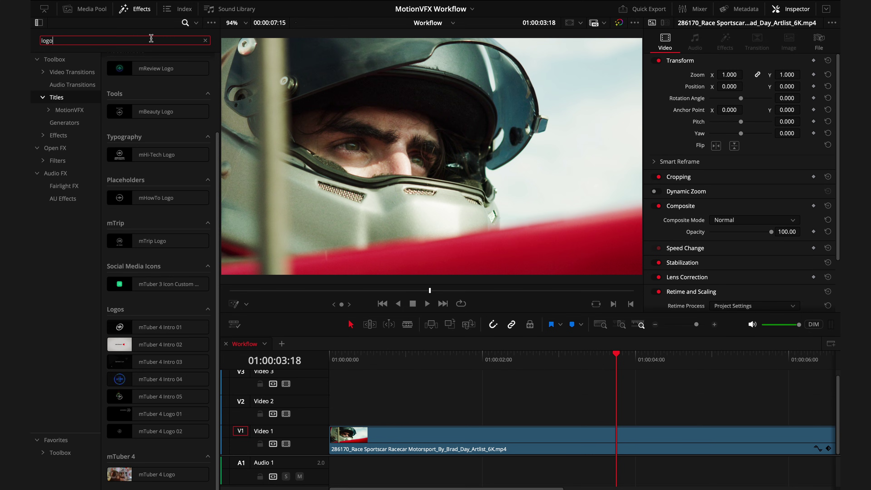
- Add the mHi-Tech Logo title on Video 2 above the racecar clip and load an image file as its Logo Source
{"action": "scroll", "coordinate": [157, 206], "scroll_direction": "up", "scroll_amount": 3}
{"action": "left_click_drag", "start_coordinate": [158, 251], "coordinate": [389, 410]}
{"action": "left_click_drag", "start_coordinate": [393, 358], "coordinate": [505, 364]}
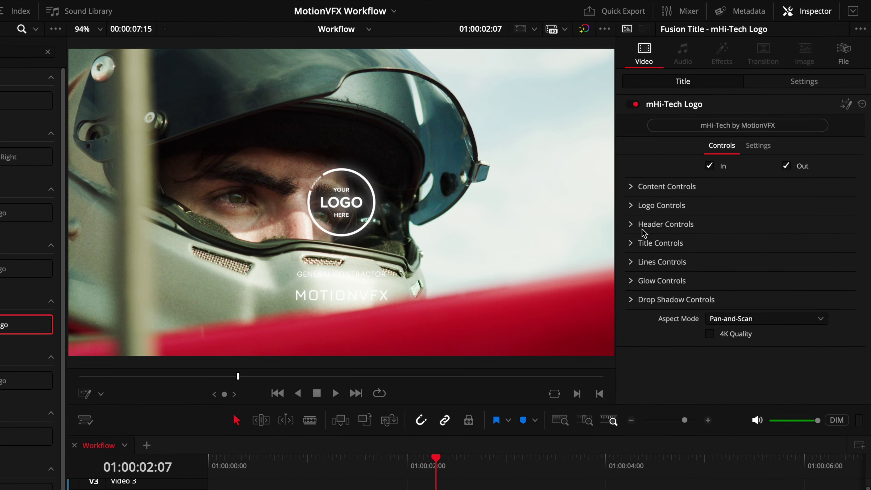
{"action": "left_click", "coordinate": [656, 160]}
{"action": "left_click", "coordinate": [749, 237]}
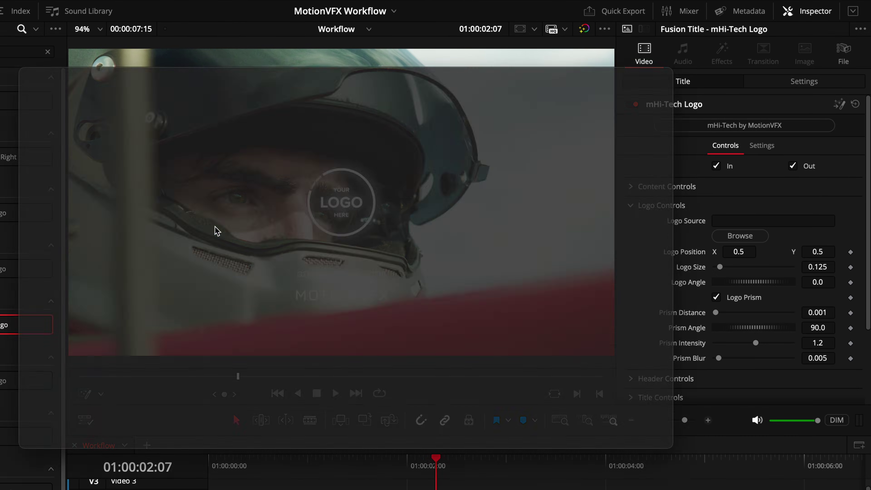
{"action": "double_click", "coordinate": [215, 229]}
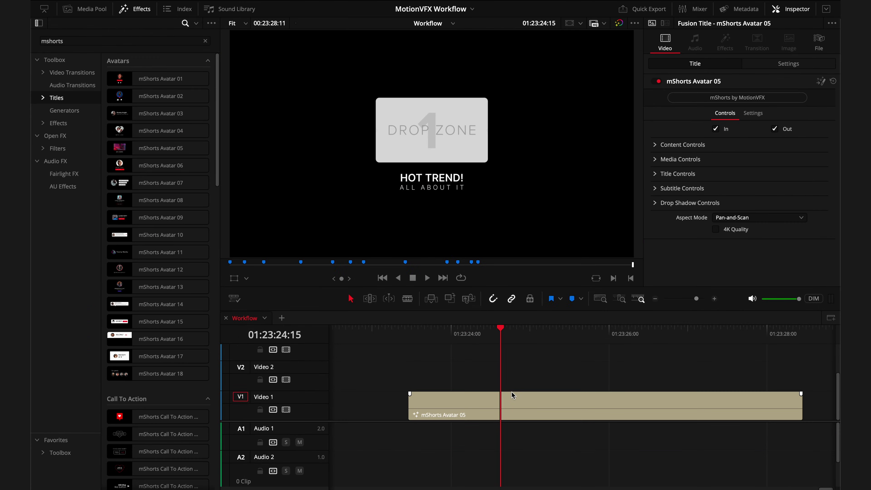
- Enlarge the mShorts Avatar 05 title on Video 1 by raising its Content Scale
{"action": "left_click", "coordinate": [512, 395]}
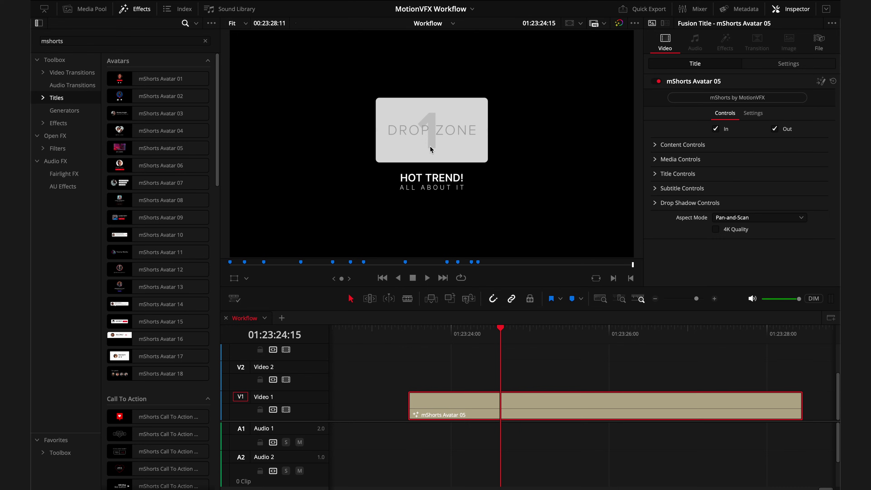
{"action": "left_click", "coordinate": [663, 145]}
{"action": "left_click_drag", "start_coordinate": [742, 169], "coordinate": [752, 168]}
{"action": "left_click", "coordinate": [659, 197]}
- Load PhotoA.jpg as the avatar's Media Source, with Media Inside Scale about 0.39 and Media Inside Position Y about 0.618
{"action": "left_click", "coordinate": [656, 161]}
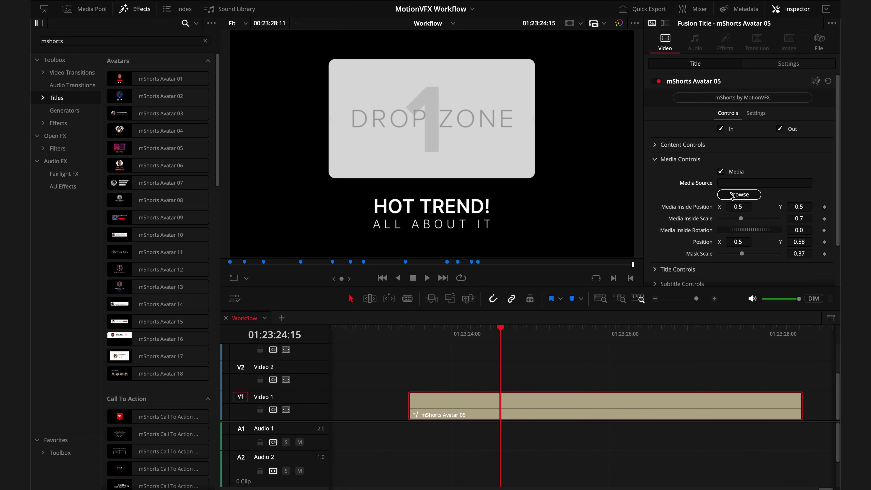
{"action": "left_click", "coordinate": [739, 195]}
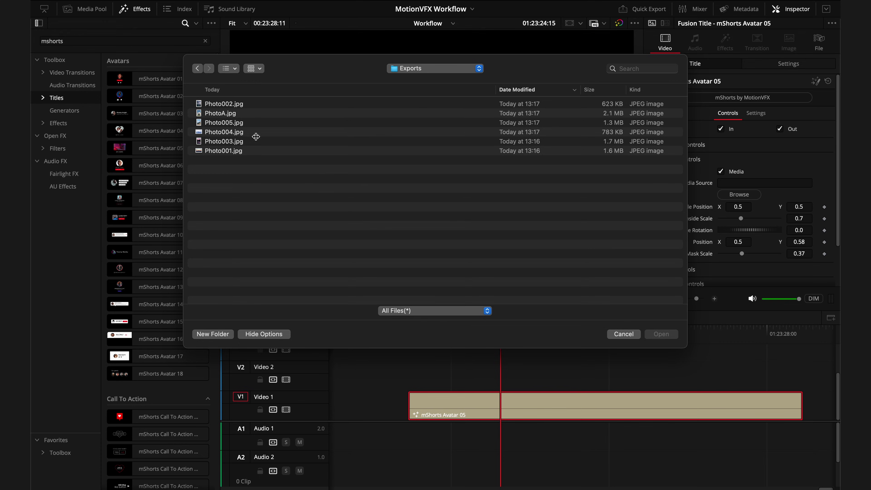
{"action": "double_click", "coordinate": [246, 114]}
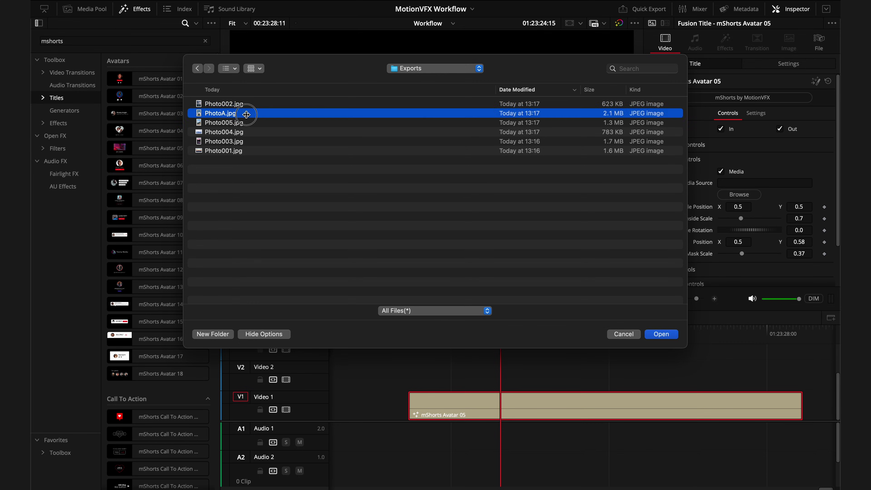
{"action": "left_click", "coordinate": [732, 222]}
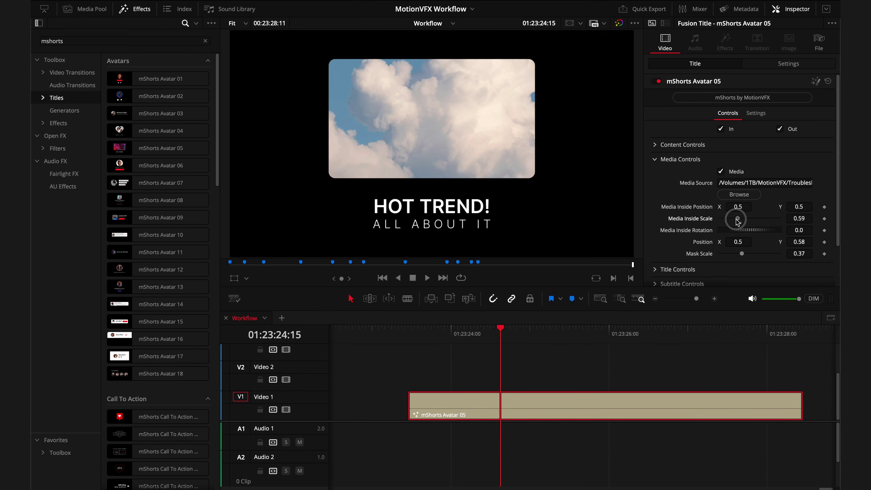
{"action": "left_click", "coordinate": [802, 207]}
{"action": "left_click_drag", "start_coordinate": [802, 206], "coordinate": [805, 200]}
- Replace the avatar's media with Photo001.jpg, resetting the trimming settings, and scrub the playhead to 01:23:24:03
{"action": "left_click", "coordinate": [739, 194]}
{"action": "double_click", "coordinate": [240, 150]}
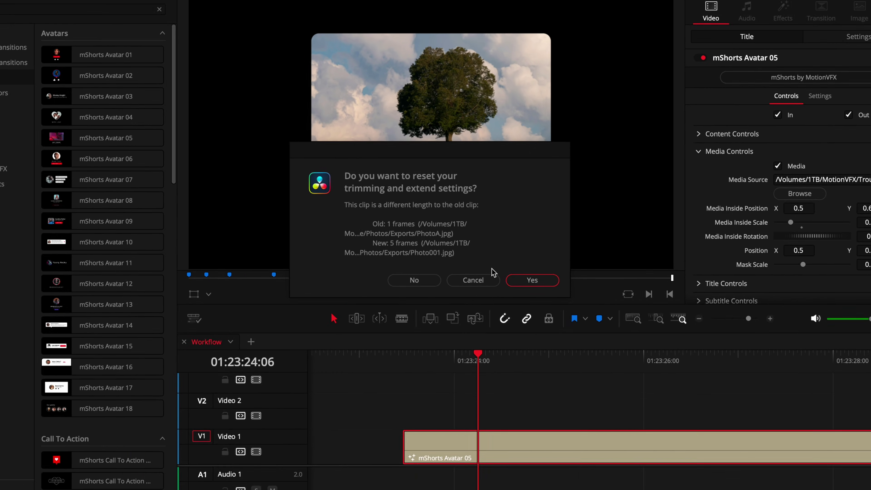
{"action": "left_click", "coordinate": [557, 301]}
{"action": "left_click_drag", "start_coordinate": [417, 331], "coordinate": [461, 344]}
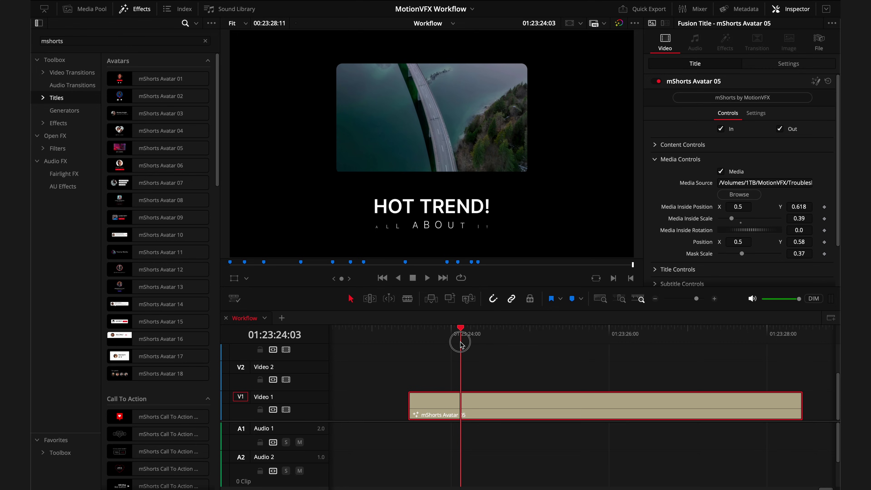
- Try to replace the avatar's media with PhotoA.jpg and cancel the replacement
{"action": "left_click", "coordinate": [738, 194]}
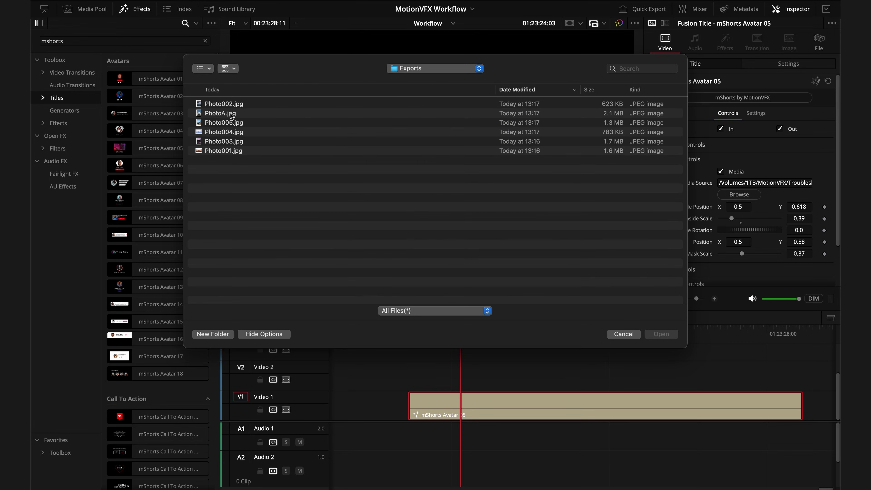
{"action": "left_click", "coordinate": [242, 118]}
{"action": "left_click", "coordinate": [661, 334]}
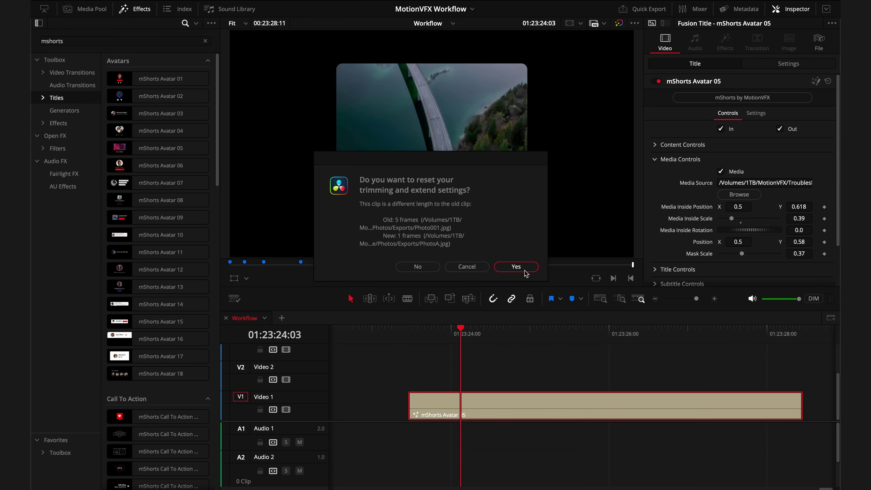
{"action": "left_click", "coordinate": [468, 269]}
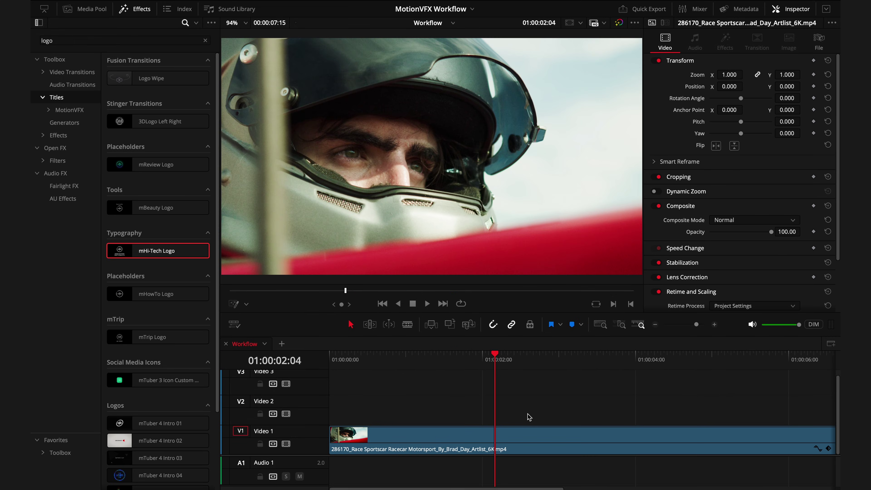
- Search for "placeholder" effects, try mBeauty Horizontal Composition on the racecar clip while scrubbing to 01:00:03:12, and remove the effect
{"action": "double_click", "coordinate": [187, 40]}
{"action": "type", "text": "placeholder"}
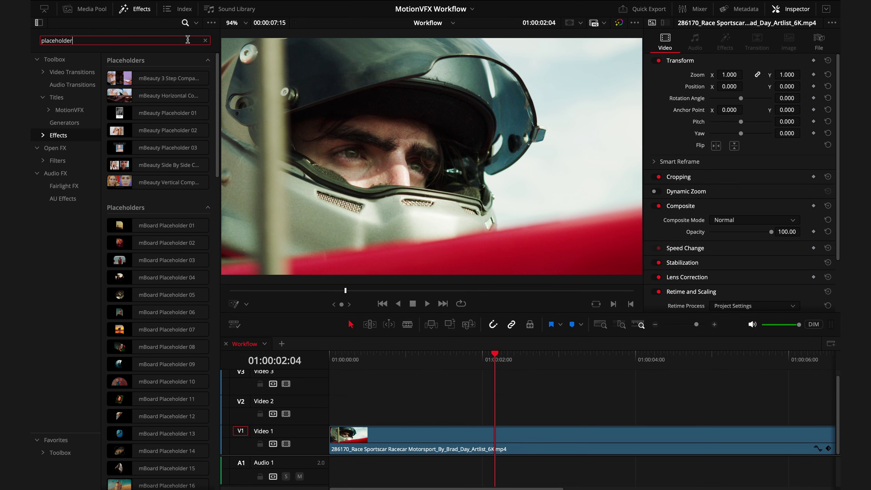
{"action": "left_click_drag", "start_coordinate": [168, 96], "coordinate": [411, 439]}
{"action": "left_click", "coordinate": [504, 368]}
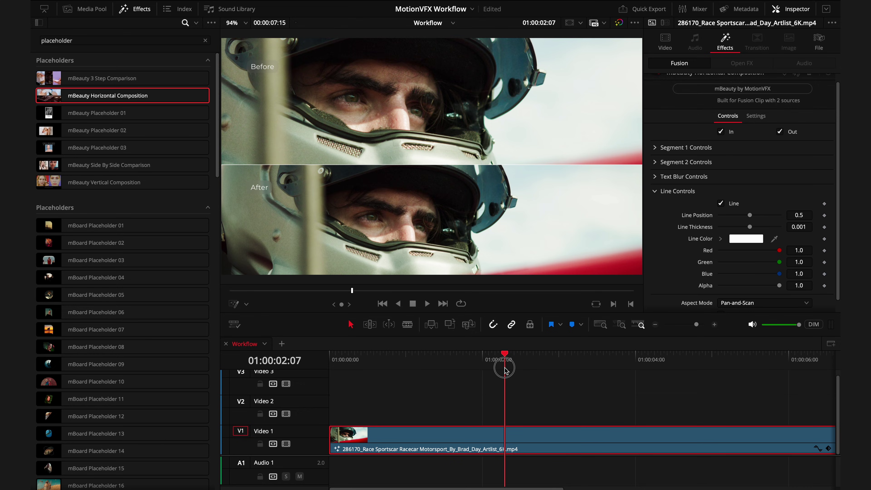
{"action": "left_click_drag", "start_coordinate": [504, 370], "coordinate": [600, 369]}
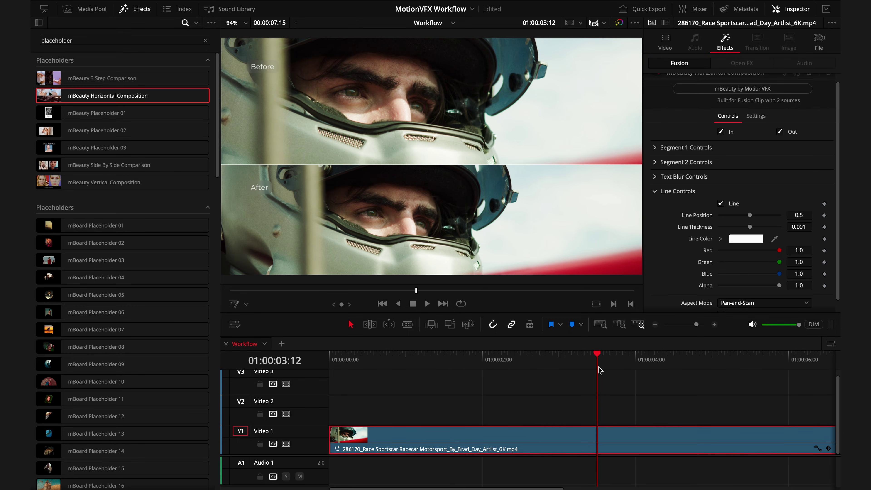
{"action": "scroll", "coordinate": [807, 108], "scroll_direction": "up", "scroll_amount": 1}
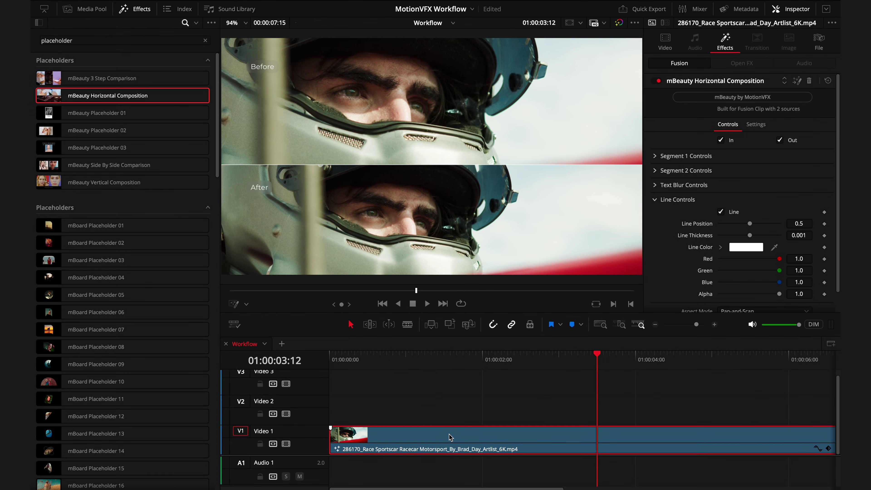
{"action": "left_click", "coordinate": [808, 82]}
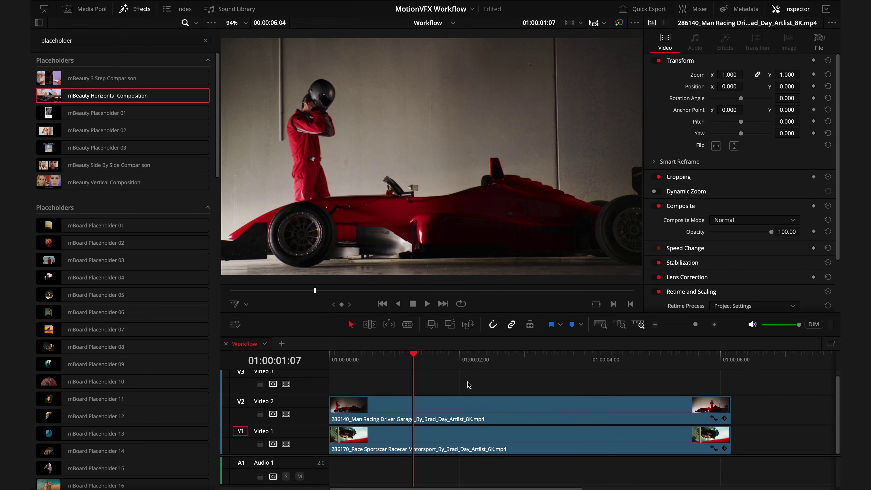
- Combine the two racing clips on Video 1 and Video 2 into one Fusion clip, scrub it, and inspect its node graph
{"action": "left_click_drag", "start_coordinate": [469, 384], "coordinate": [511, 459]}
{"action": "right_click", "coordinate": [478, 422]}
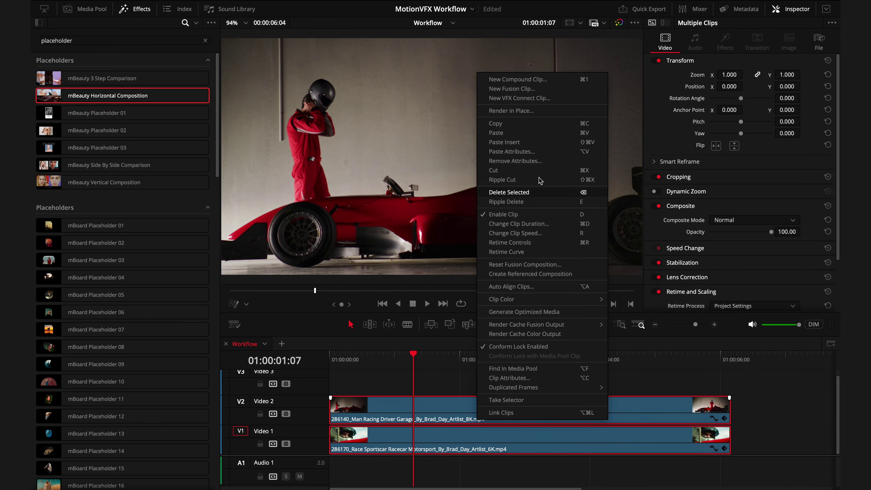
{"action": "left_click", "coordinate": [511, 89]}
{"action": "left_click", "coordinate": [468, 372]}
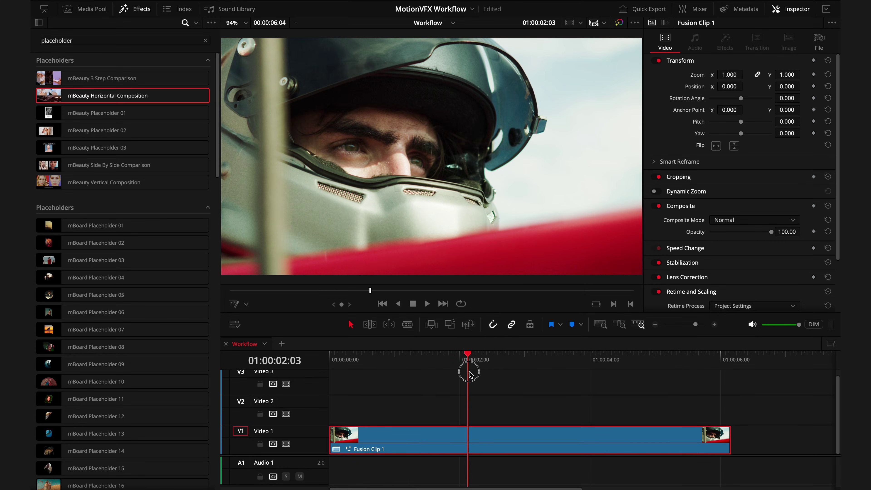
{"action": "left_click_drag", "start_coordinate": [469, 373], "coordinate": [385, 395]}
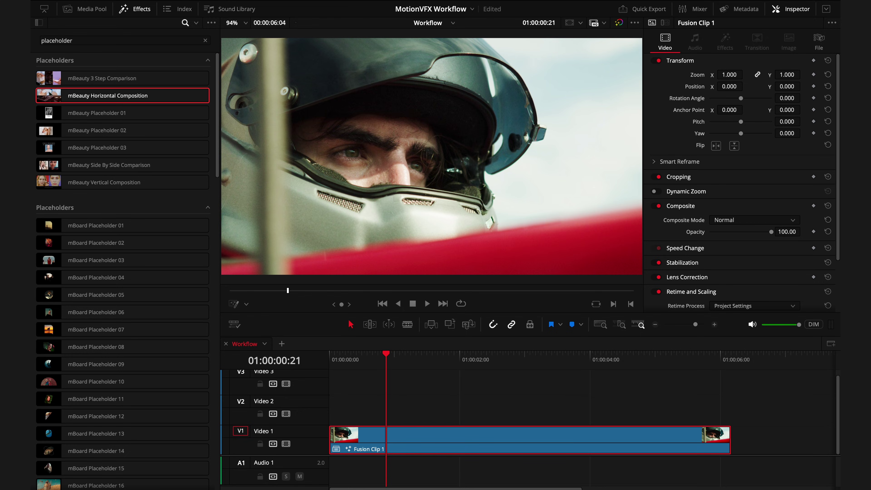
{"action": "key", "text": "shift+5"}
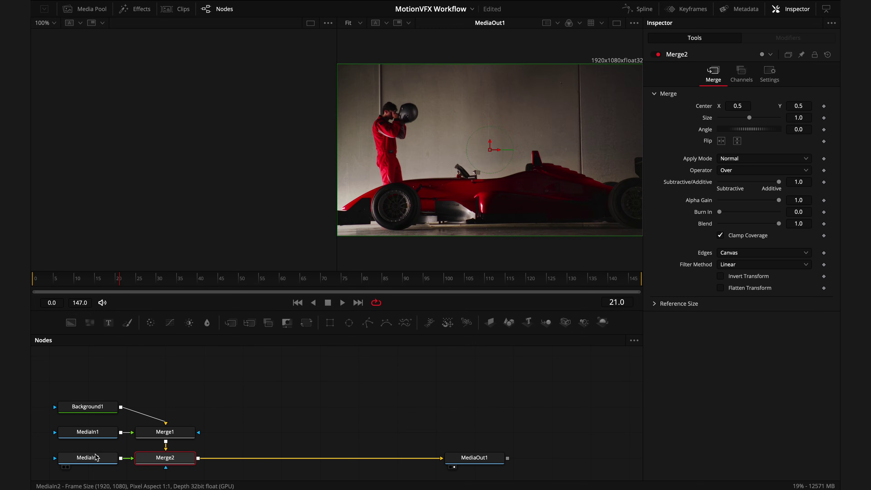
{"action": "key", "text": "shift+4"}
- Apply mBeauty Horizontal Composition to the Fusion clip and scrub the playhead to 01:00:04:00
{"action": "left_click", "coordinate": [408, 414]}
{"action": "left_click_drag", "start_coordinate": [103, 96], "coordinate": [386, 437]}
{"action": "left_click_drag", "start_coordinate": [385, 373], "coordinate": [590, 389]}
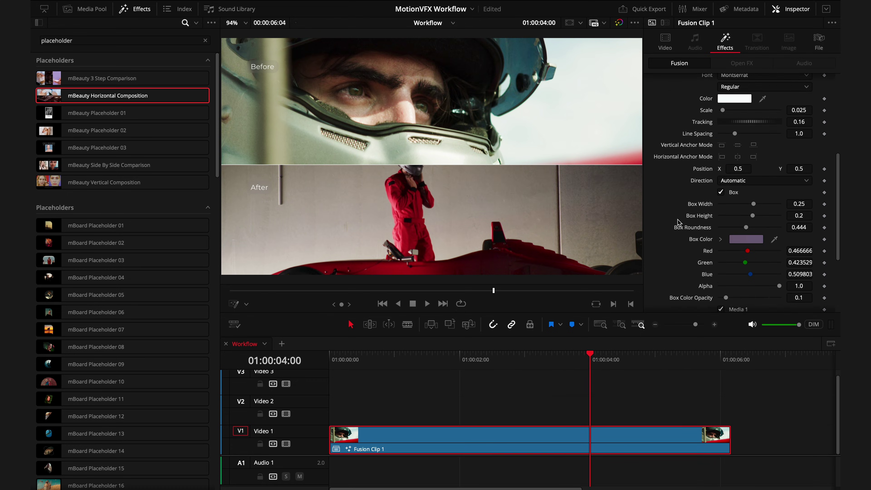
- Try adjusting Segment 1's Media 1 Position and Media 1 Scale, reset both, and collapse Segment 1 Controls
{"action": "scroll", "coordinate": [677, 222], "scroll_direction": "down", "scroll_amount": 5}
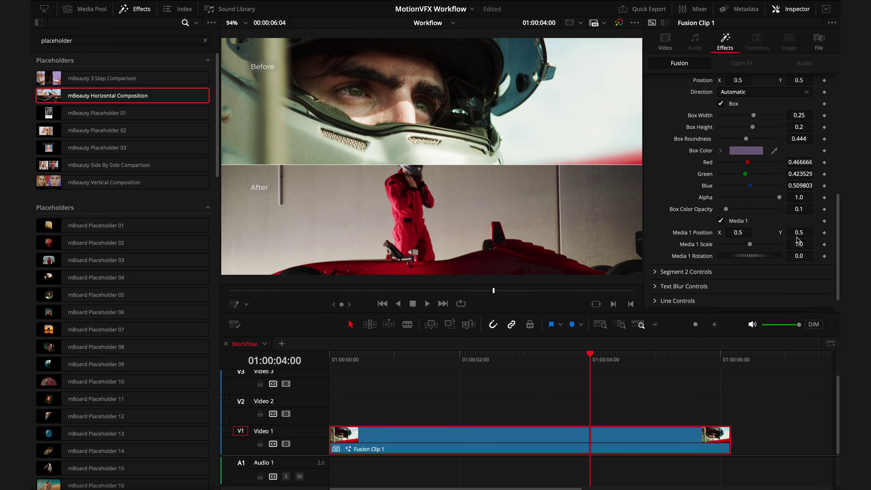
{"action": "left_click_drag", "start_coordinate": [797, 236], "coordinate": [795, 237]}
{"action": "left_click_drag", "start_coordinate": [738, 232], "coordinate": [756, 246]}
{"action": "double_click", "coordinate": [697, 232]}
{"action": "double_click", "coordinate": [756, 245]}
{"action": "scroll", "coordinate": [768, 214], "scroll_direction": "up", "scroll_amount": 10}
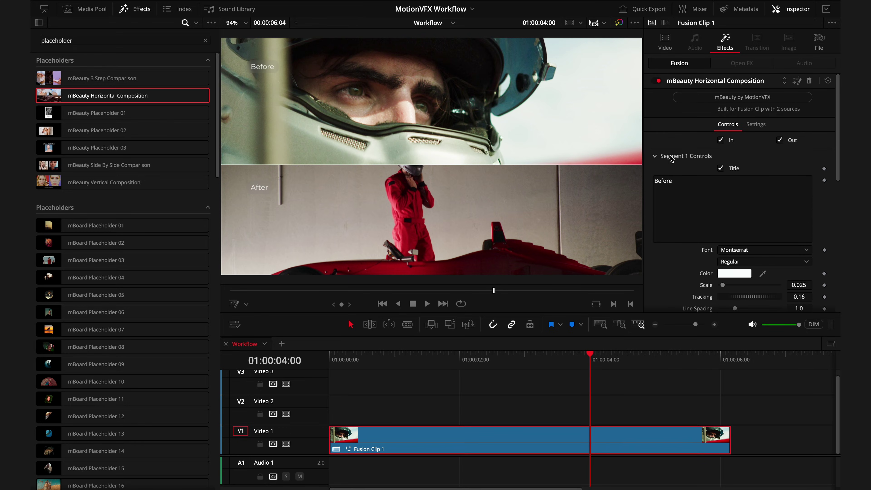
{"action": "left_click", "coordinate": [655, 156]}
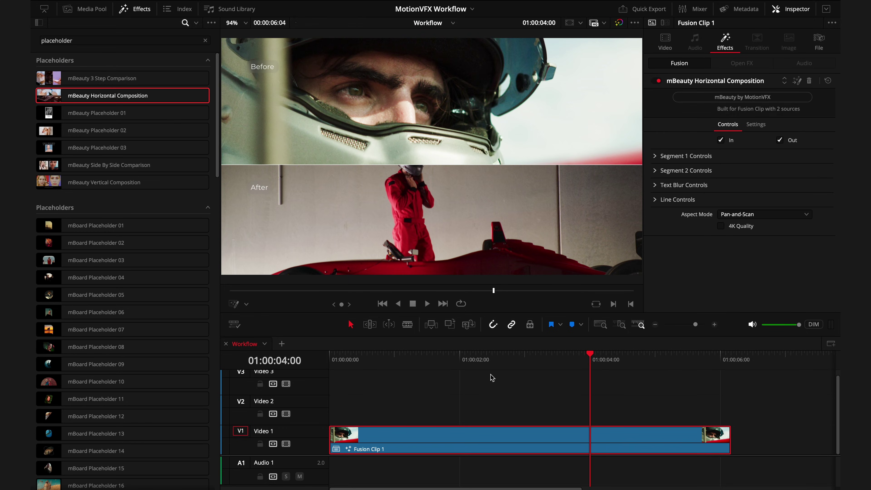
- Open the Fusion clip in its own timeline to check its source clips, and return to the Workflow timeline
{"action": "right_click", "coordinate": [433, 444]}
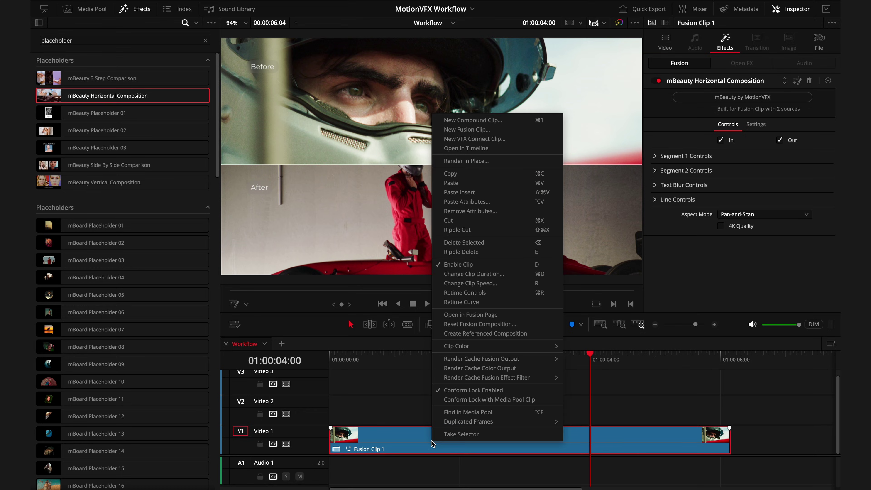
{"action": "left_click", "coordinate": [466, 148]}
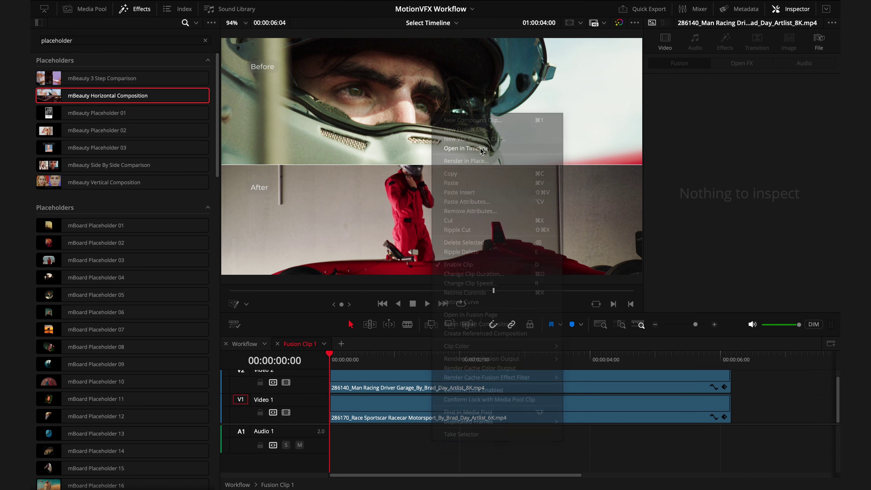
{"action": "left_click_drag", "start_coordinate": [368, 382], "coordinate": [343, 410]}
{"action": "left_click", "coordinate": [244, 344]}
{"action": "left_click", "coordinate": [498, 356]}
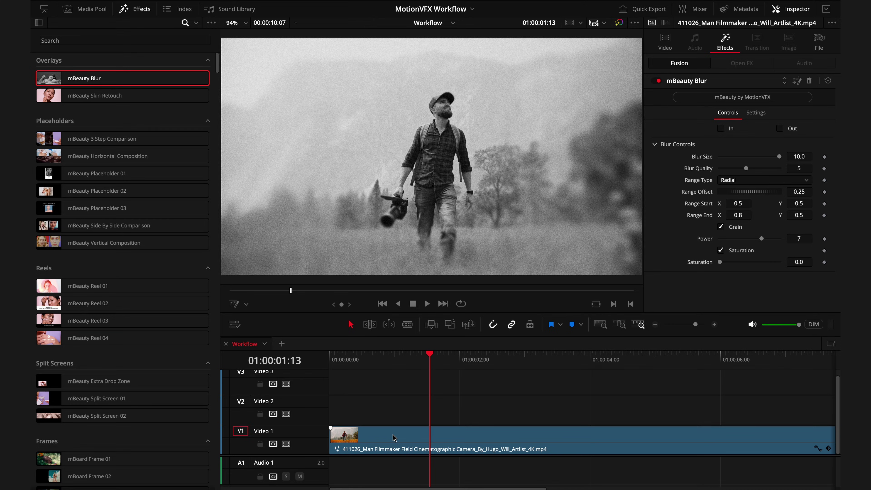
- Turn on the Fusion Overlay on-screen controls for the filmmaker clip with mBeauty Blur
{"action": "left_click", "coordinate": [395, 437]}
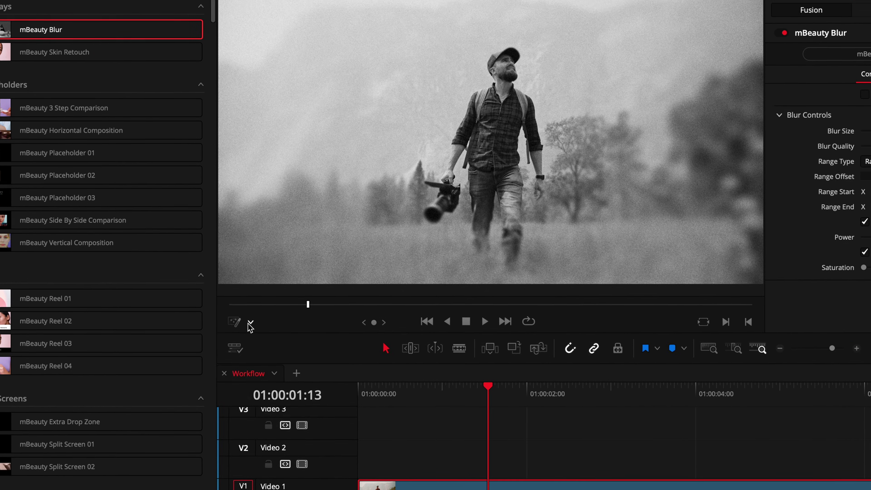
{"action": "left_click", "coordinate": [246, 304]}
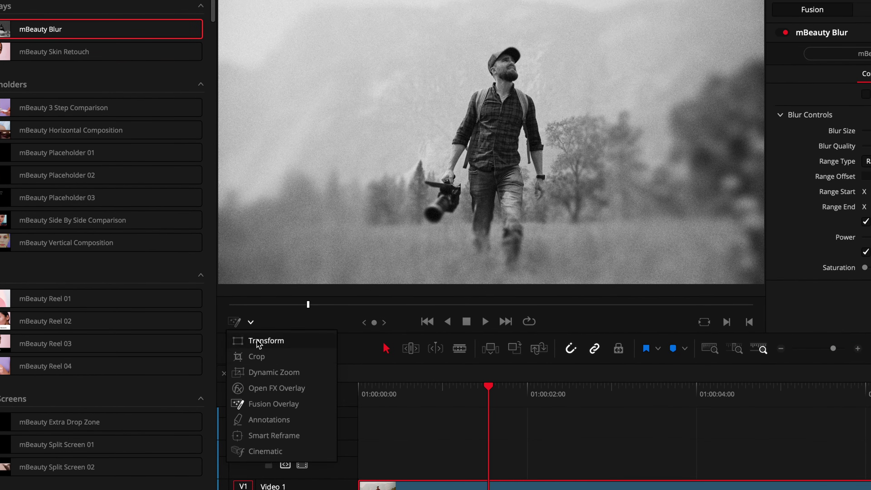
{"action": "left_click", "coordinate": [236, 323]}
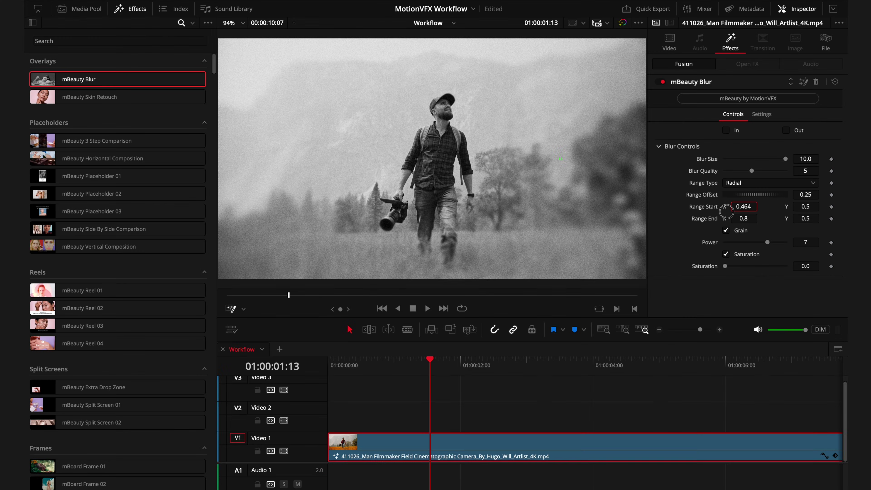
- Move the blur's Range Start to the man's chin at about X 0.515, Y 0.684, and move its Range End farther out
{"action": "left_click_drag", "start_coordinate": [855, 284], "coordinate": [851, 288]}
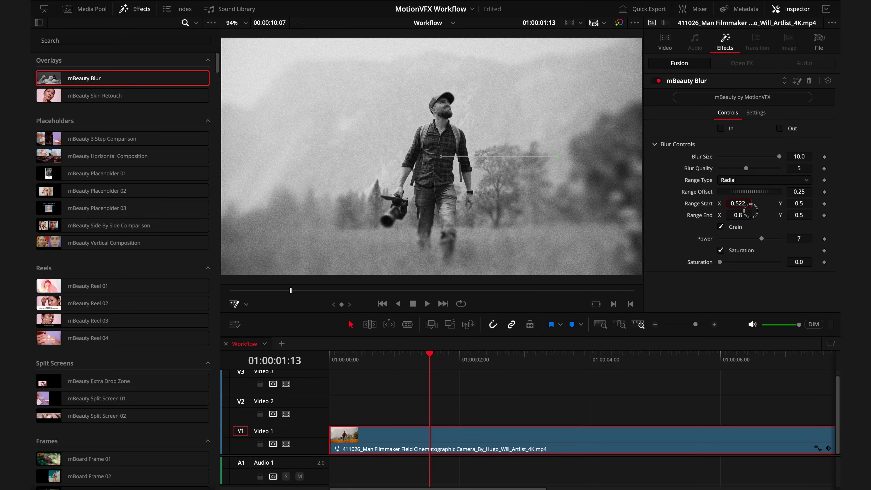
{"action": "left_click_drag", "start_coordinate": [774, 210], "coordinate": [690, 209]}
{"action": "left_click_drag", "start_coordinate": [418, 158], "coordinate": [439, 116]}
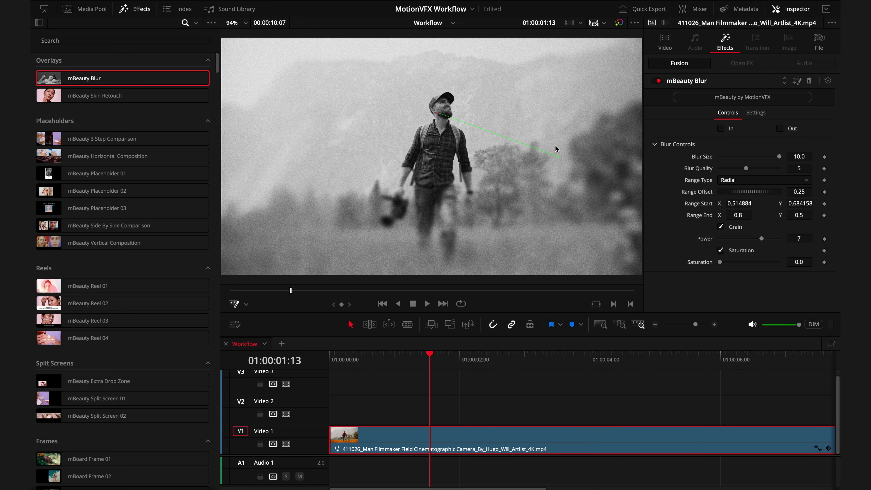
{"action": "left_click_drag", "start_coordinate": [558, 156], "coordinate": [604, 189]}
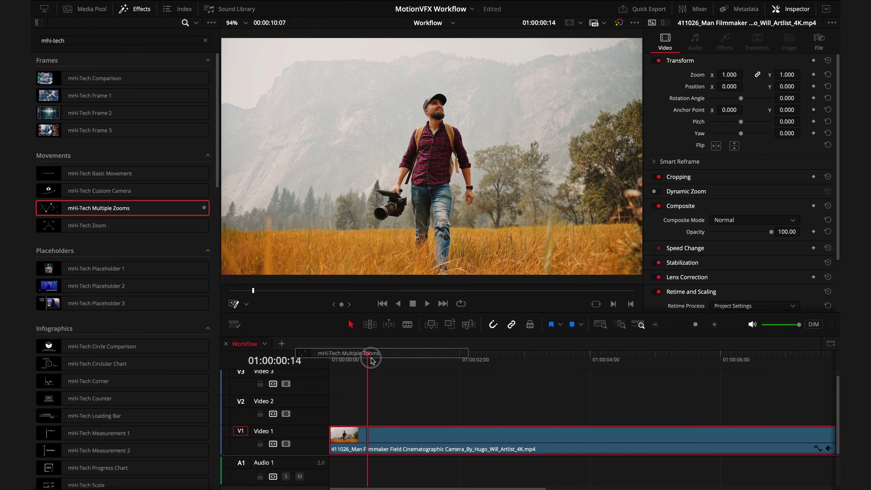
- Apply mHi-Tech Multiple Zooms to the filmmaker clip and reposition Movement Target 03 over the mountain and Movement Target 01 over the trees
{"action": "left_click_drag", "start_coordinate": [99, 208], "coordinate": [376, 437]}
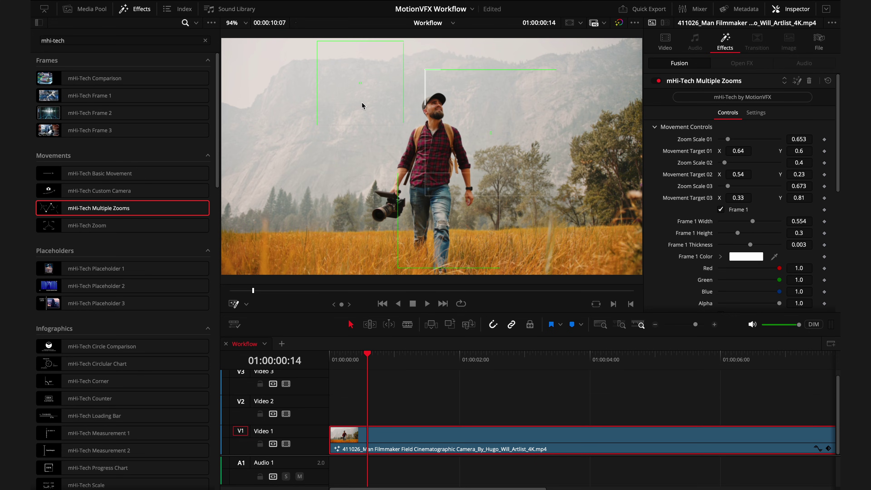
{"action": "left_click_drag", "start_coordinate": [359, 85], "coordinate": [317, 106]}
{"action": "left_click_drag", "start_coordinate": [490, 134], "coordinate": [528, 124]}
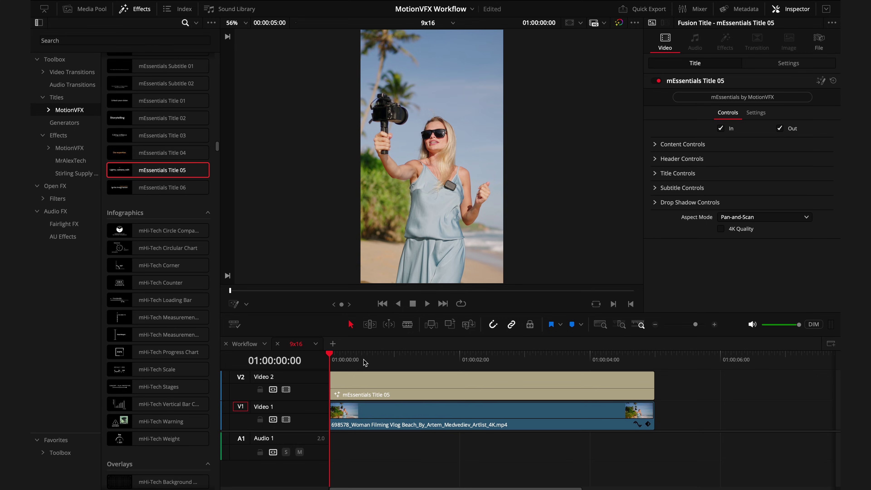
- Set mEssentials Title 05's Aspect Mode to Letterbox / Envelope, scrub to 01:00:01:22, and review its Content and Header Controls
{"action": "key", "text": "space"}
{"action": "key", "text": "space"}
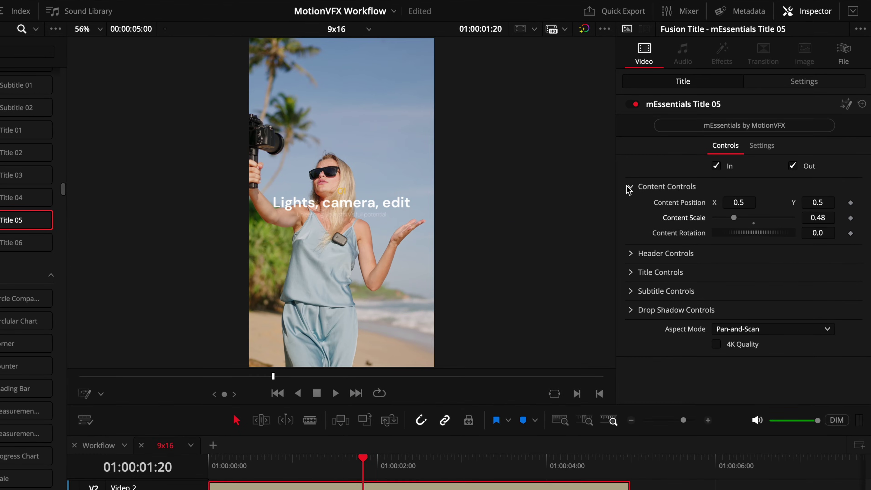
{"action": "left_click", "coordinate": [630, 186]}
{"action": "left_click", "coordinate": [757, 282]}
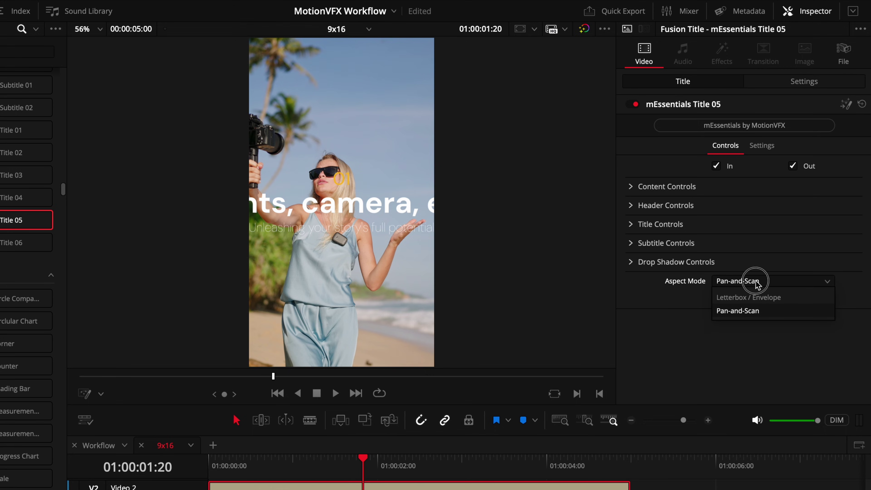
{"action": "left_click", "coordinate": [749, 297]}
{"action": "left_click_drag", "start_coordinate": [428, 460], "coordinate": [370, 485]}
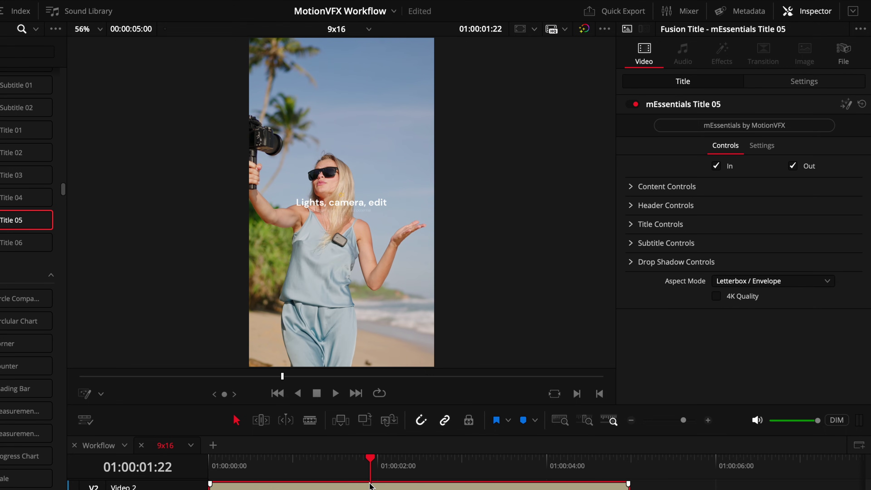
{"action": "left_click", "coordinate": [630, 186]}
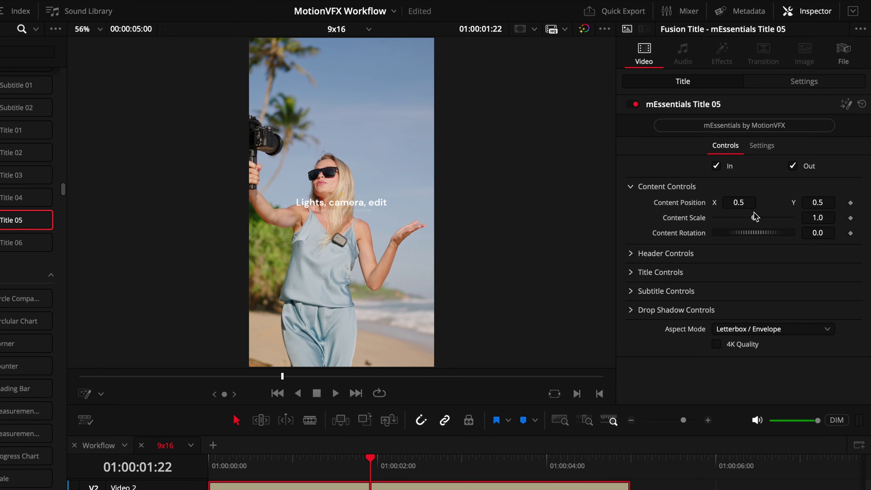
{"action": "left_click", "coordinate": [642, 256]}
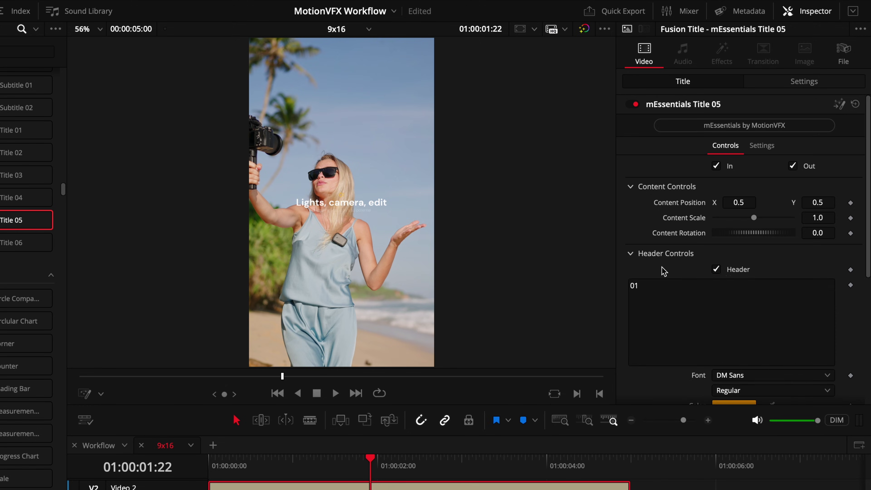
{"action": "scroll", "coordinate": [750, 318], "scroll_direction": "down", "scroll_amount": 4}
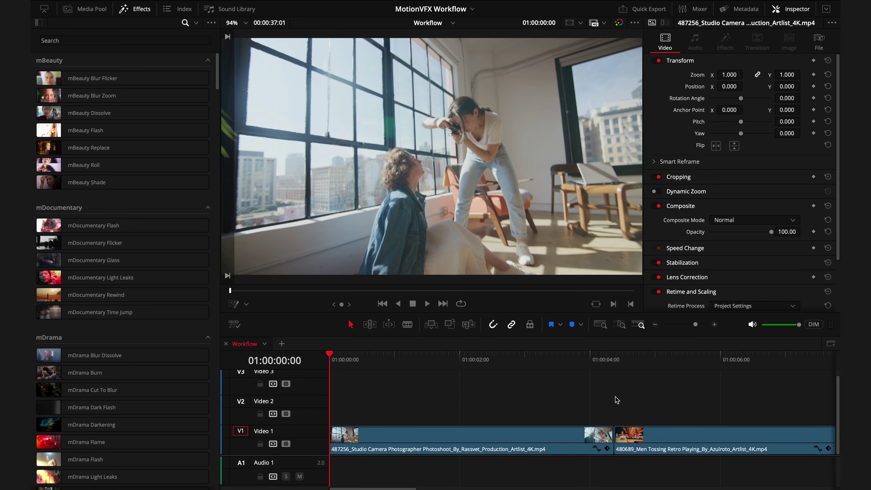
- Try mDocumentary Flash at the cut between the two clips, and trim about one second off the second clip's start
{"action": "left_click_drag", "start_coordinate": [161, 226], "coordinate": [624, 446]}
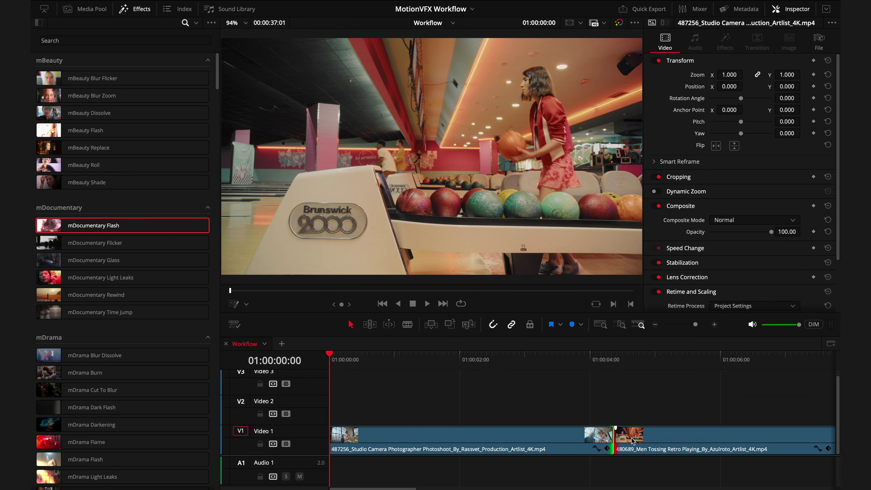
{"action": "left_click", "coordinate": [629, 408]}
{"action": "left_click", "coordinate": [368, 325]}
{"action": "left_click_drag", "start_coordinate": [621, 435], "coordinate": [689, 434]}
{"action": "key", "text": "a"}
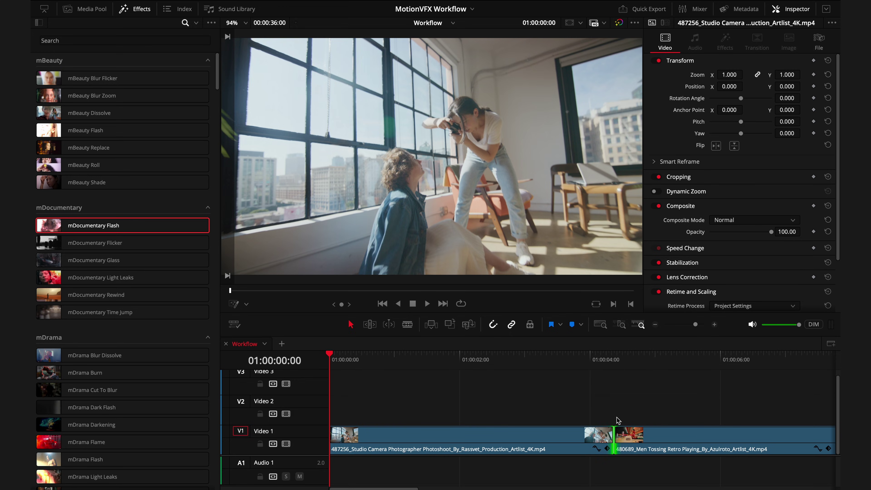
- Apply the mDocumentary Flash transition at the cut between the photoshoot and bowling clips and play it back
{"action": "left_click_drag", "start_coordinate": [113, 229], "coordinate": [614, 439]}
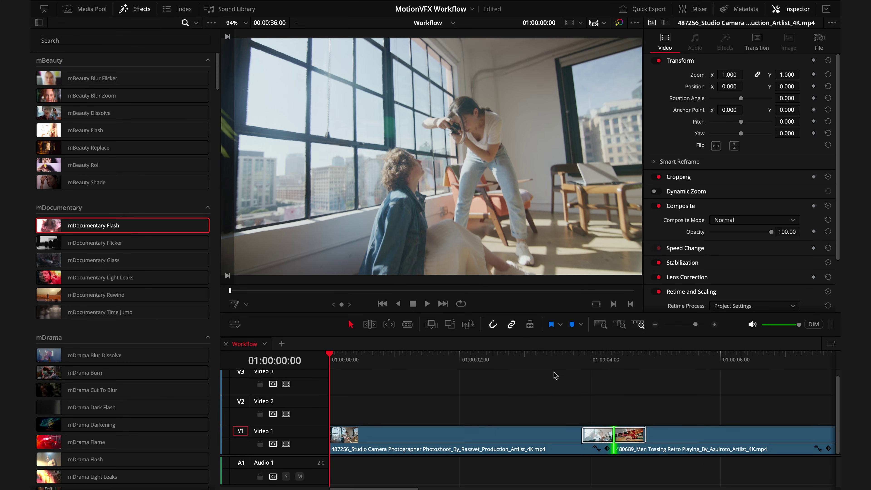
{"action": "left_click", "coordinate": [550, 369]}
{"action": "key", "text": "space"}
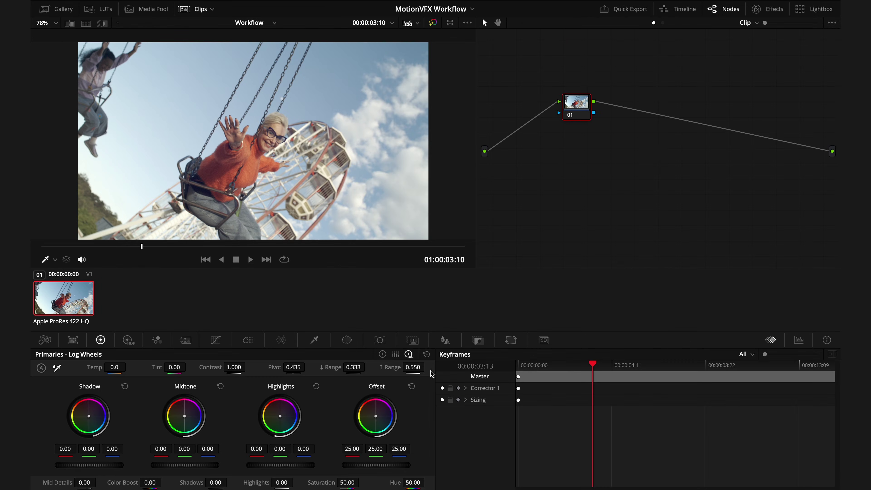
- Apply a LUT from the MotionVFX mDocumentary folder to node 01 and compare the image with the node off and on
{"action": "left_click", "coordinate": [97, 13]}
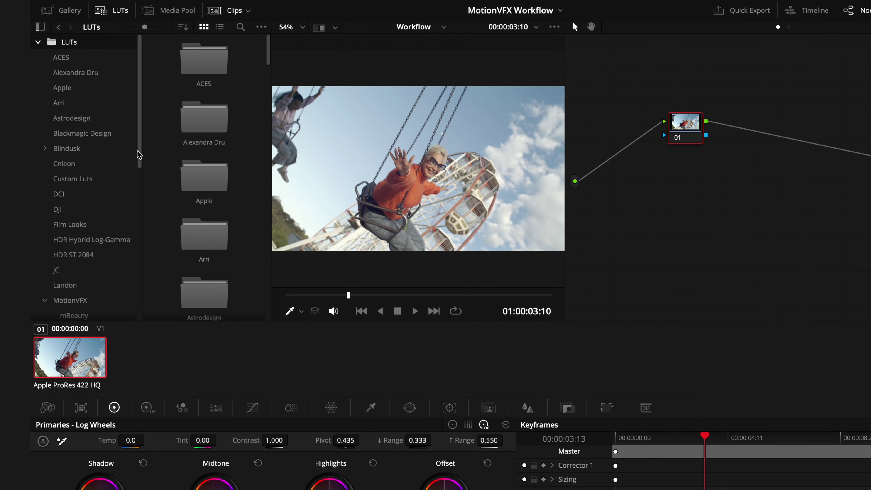
{"action": "scroll", "coordinate": [98, 264], "scroll_direction": "down", "scroll_amount": 5}
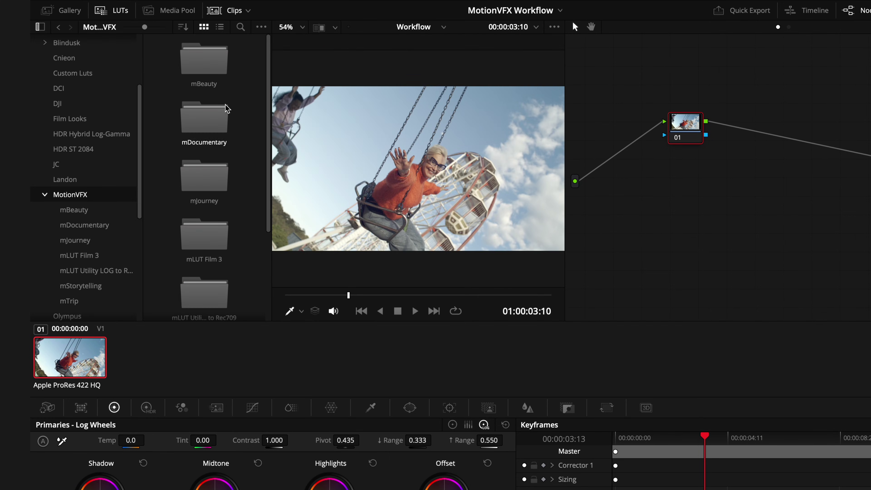
{"action": "left_click", "coordinate": [107, 226]}
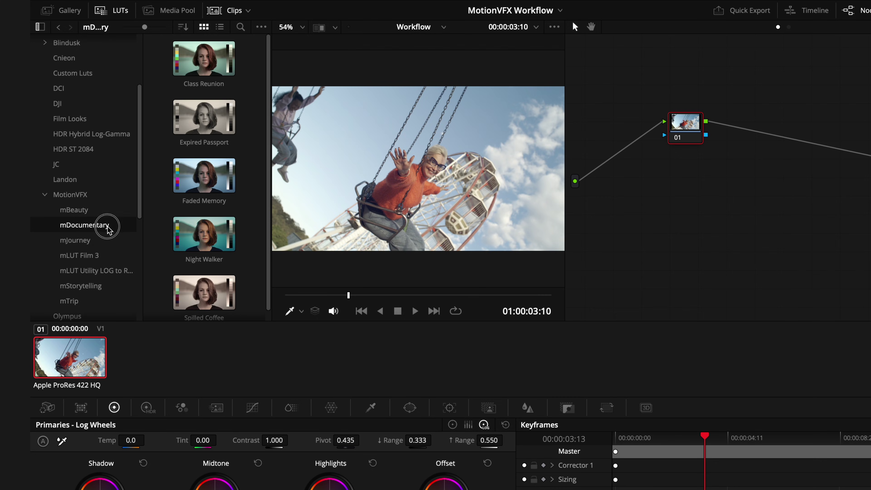
{"action": "scroll", "coordinate": [269, 63], "scroll_direction": "down", "scroll_amount": 1}
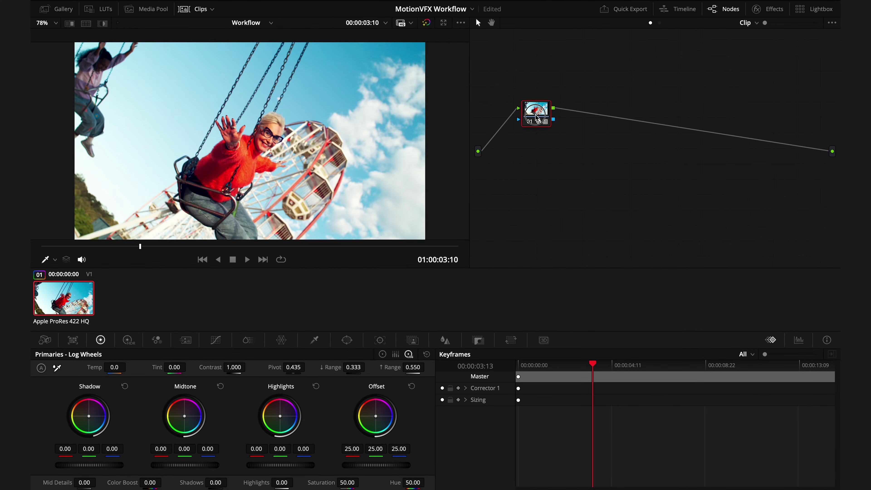
{"action": "key", "text": "shift+d"}
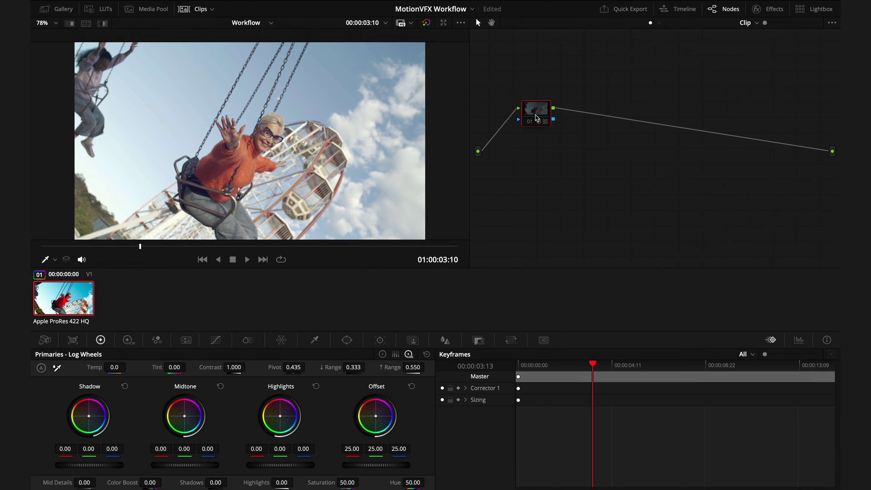
{"action": "key", "text": "shift+d"}
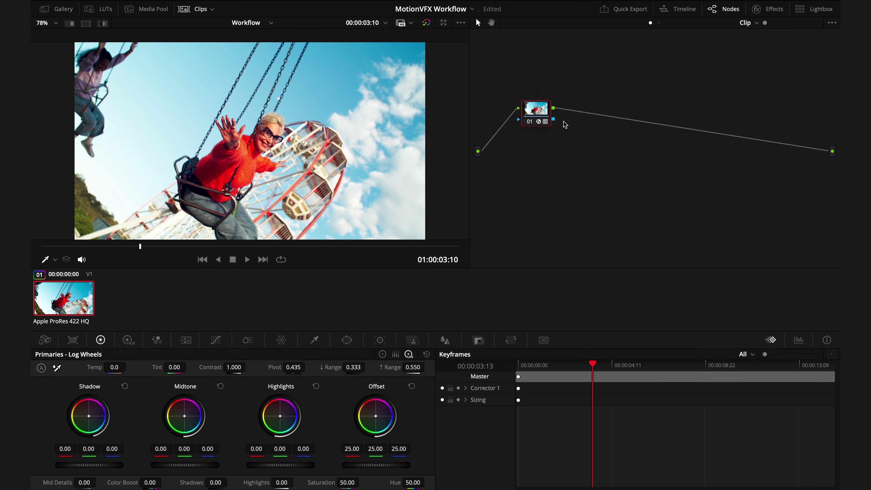
- Add a serial node after node 01 and apply a LUT from the LUT browser to node 02
{"action": "key", "text": "alt+s"}
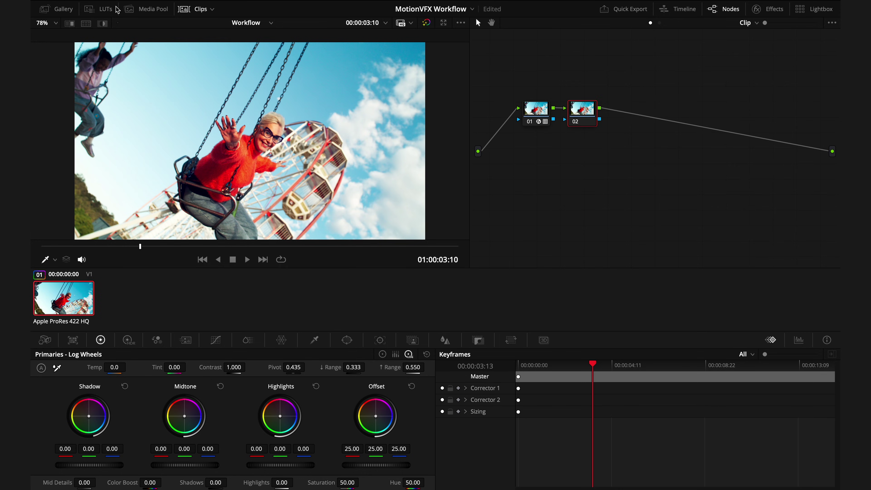
{"action": "left_click", "coordinate": [109, 11]}
{"action": "left_click_drag", "start_coordinate": [175, 195], "coordinate": [593, 115]}
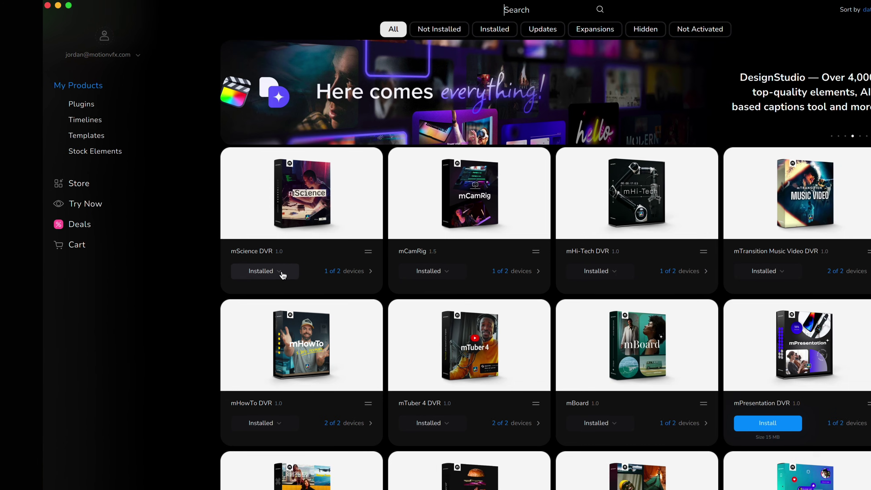
- Switch to the MotionVFX product manager and start Reinstall (Repair) for mScience DVR
{"action": "left_click", "coordinate": [291, 285]}
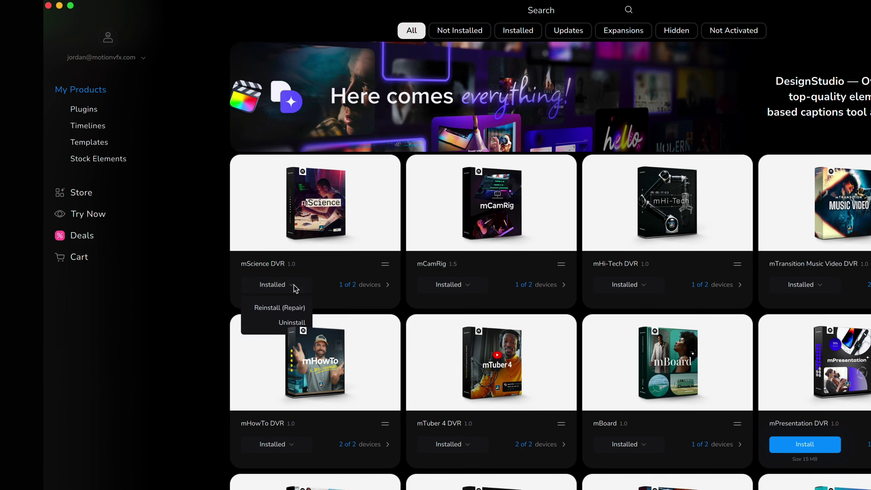
{"action": "left_click", "coordinate": [298, 308]}
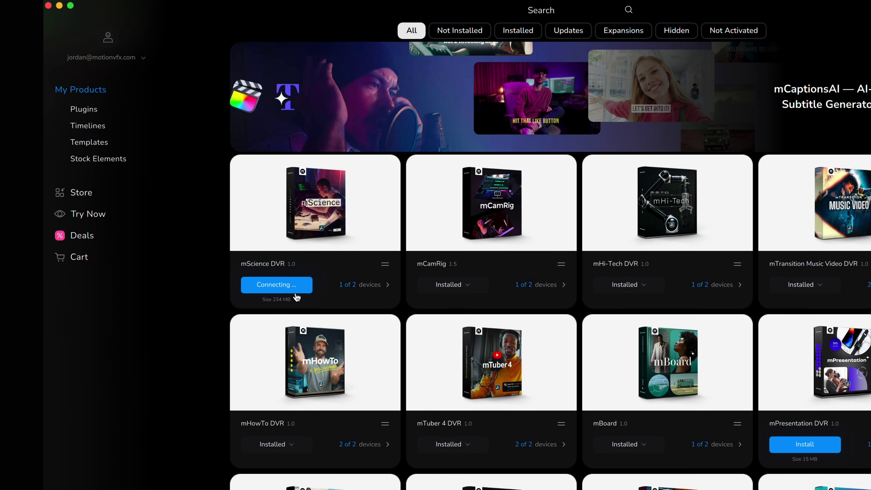